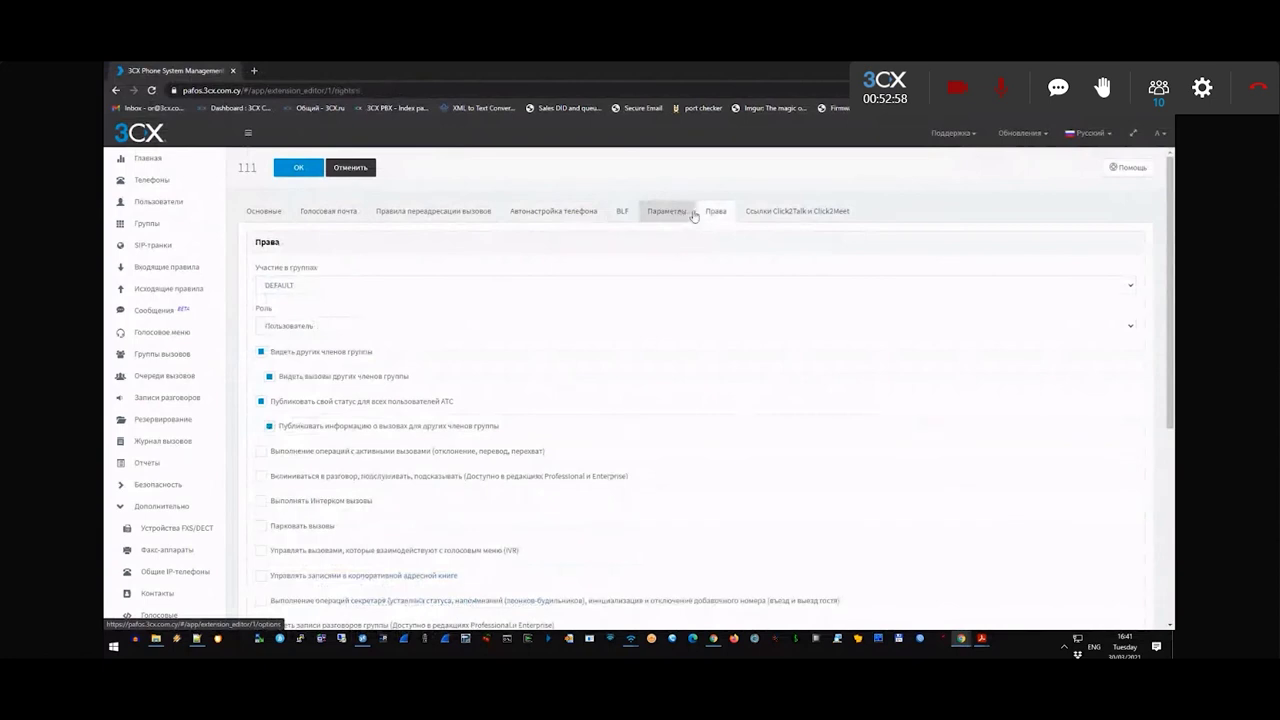
- On extension 111's Параметры tab, untick 'Запретить подключение из публичной сети'
left_click(262, 349)
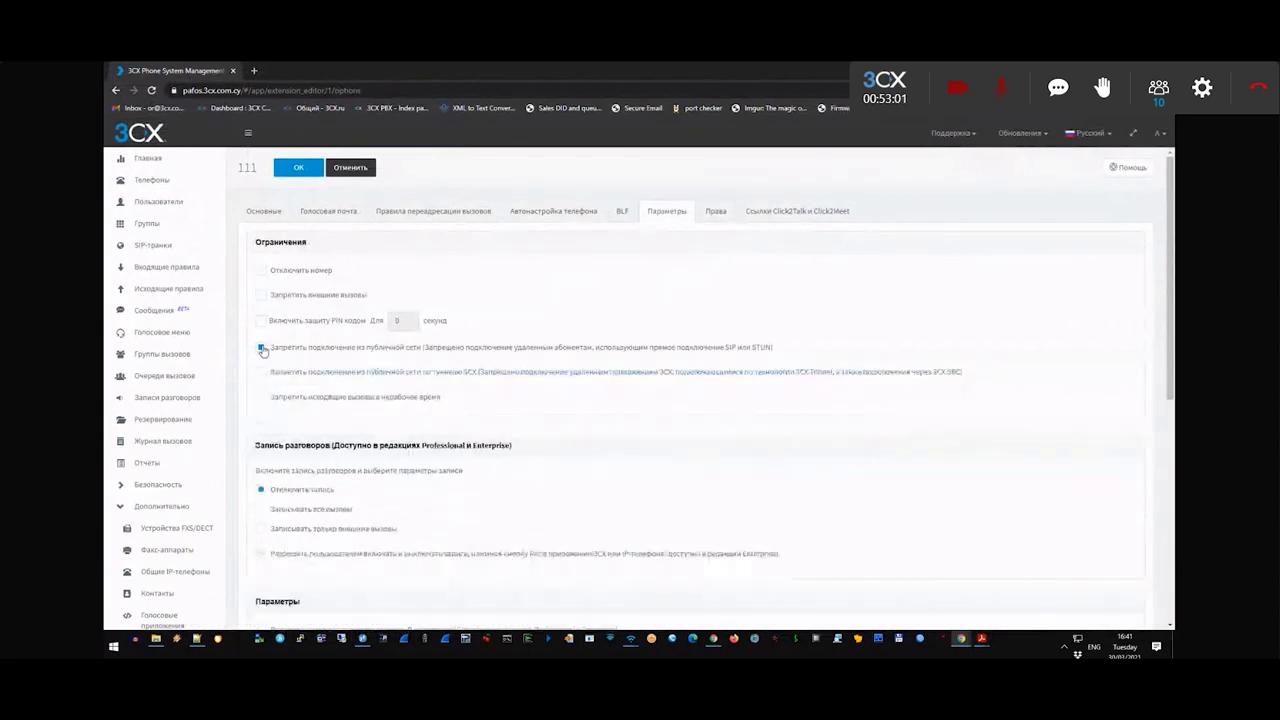
left_click_drag(271, 347, 793, 370)
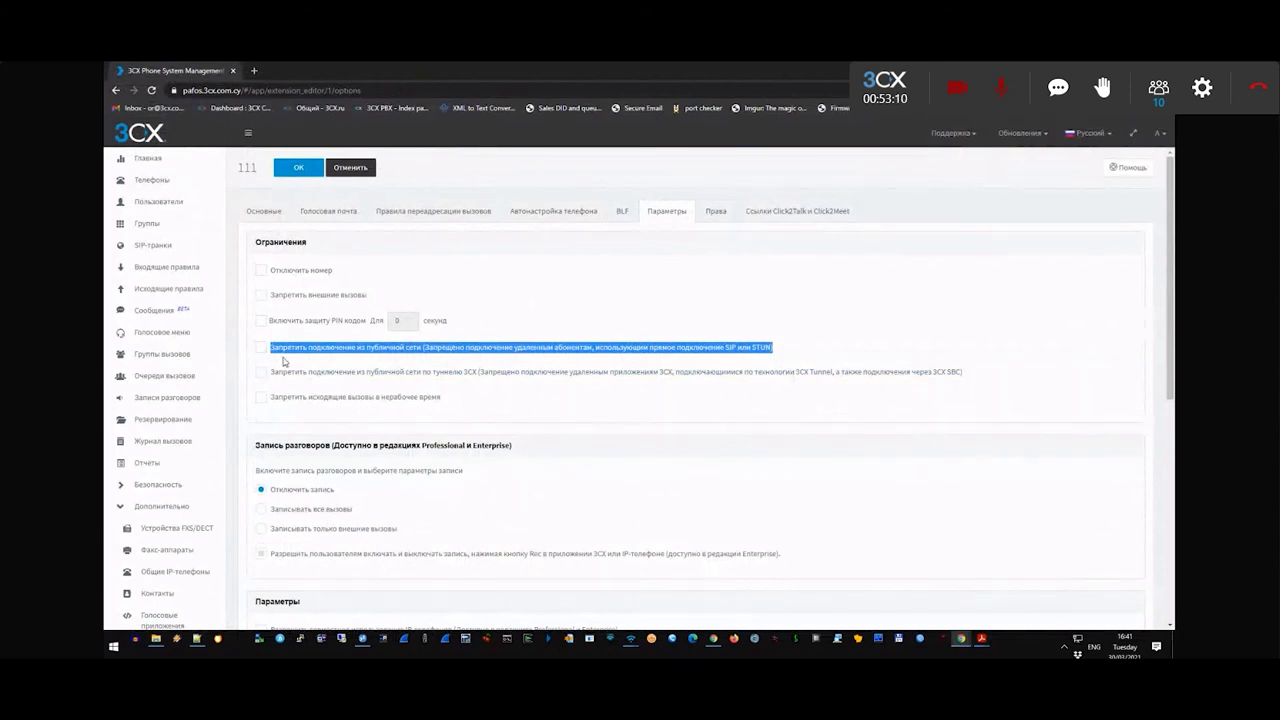
left_click(262, 349)
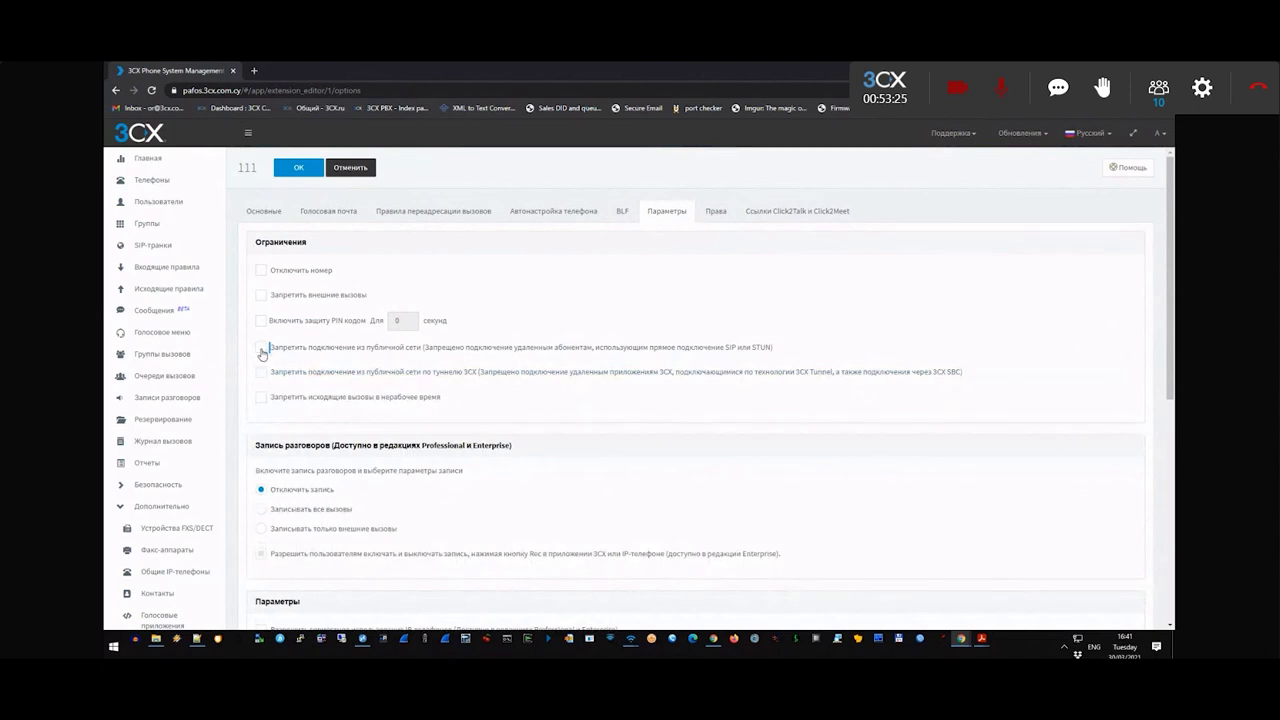
- Tick 'Проксировать аудиопоток через АТС' and save extension 111's options
scroll(474, 310, "down", 1)
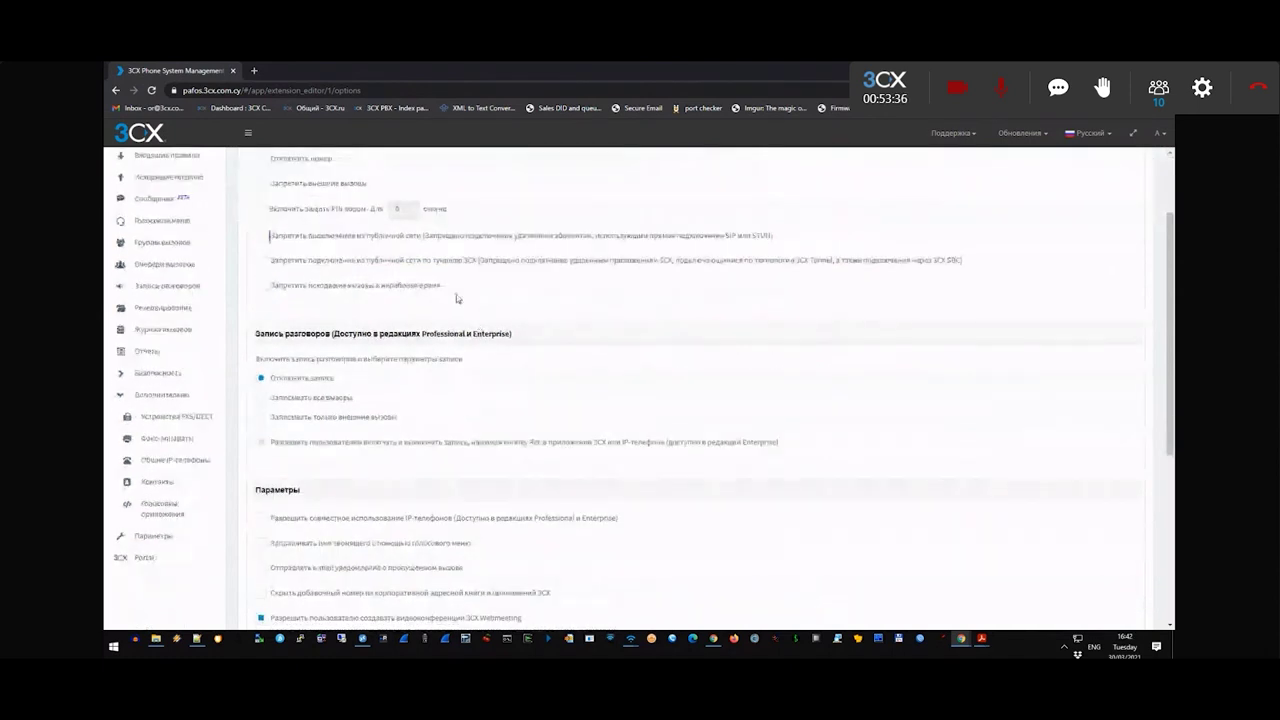
scroll(456, 297, "down", 3)
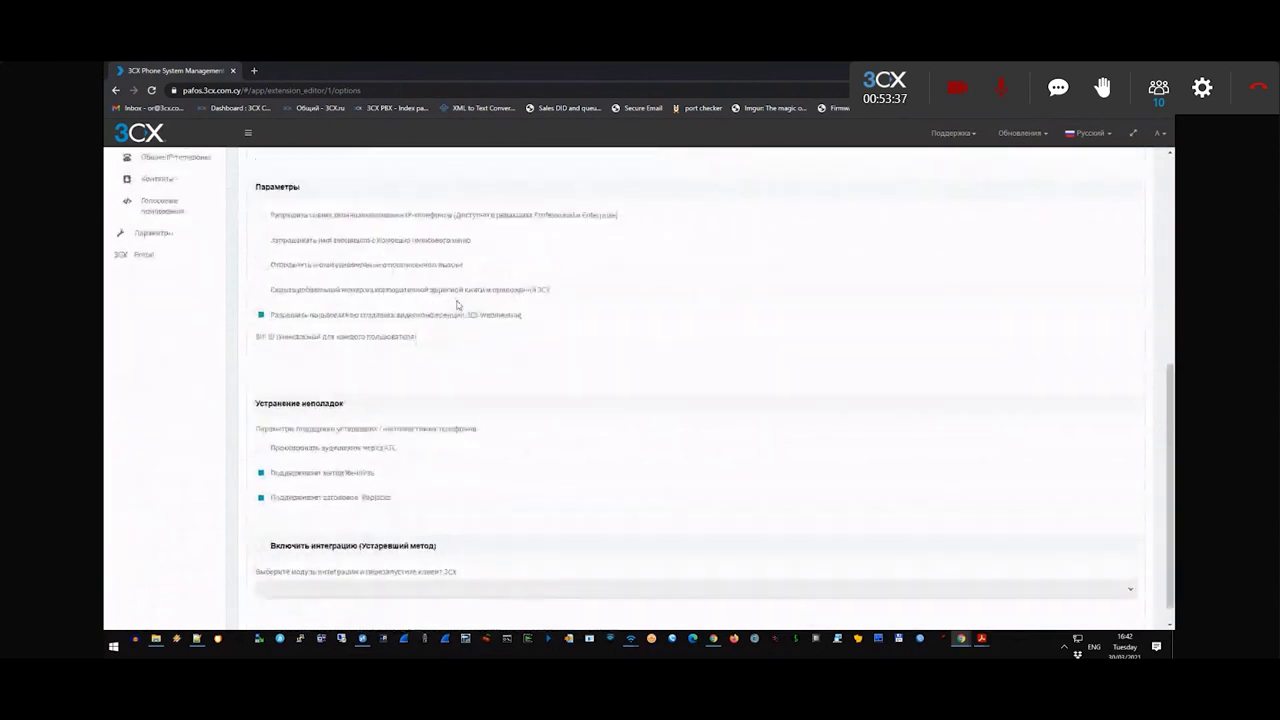
scroll(456, 297, "up", 5)
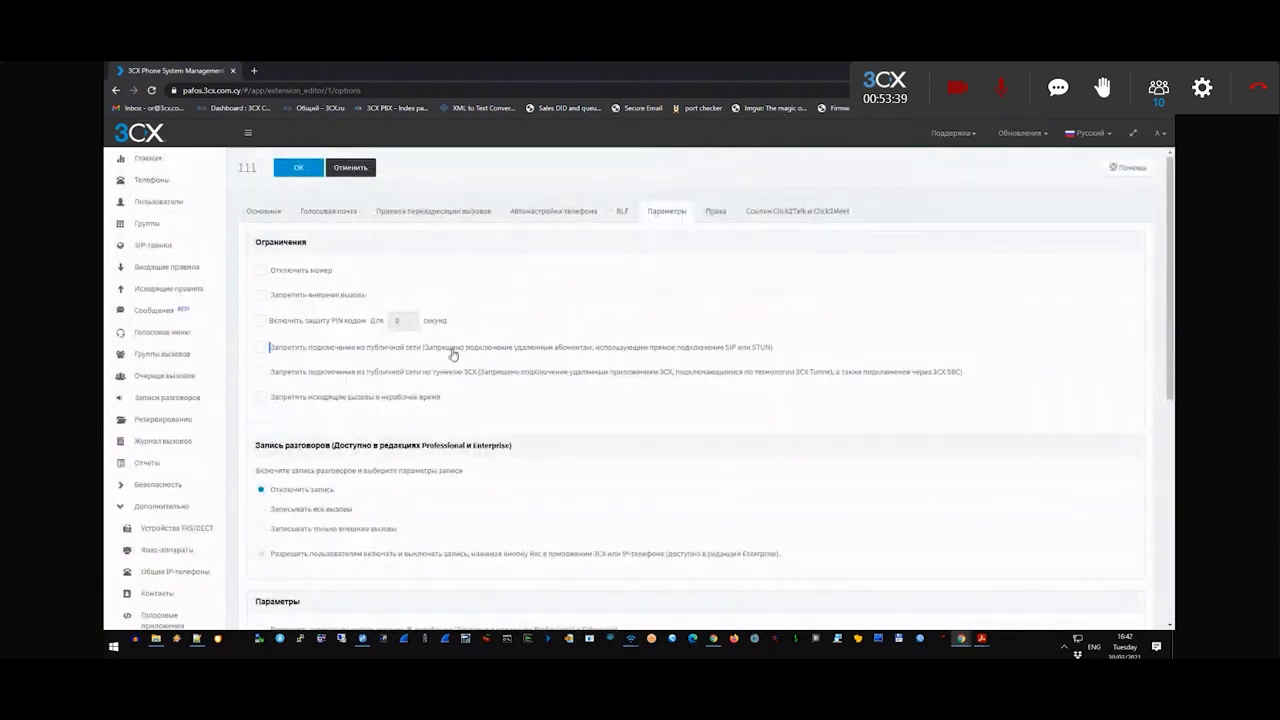
scroll(302, 348, "down", 8)
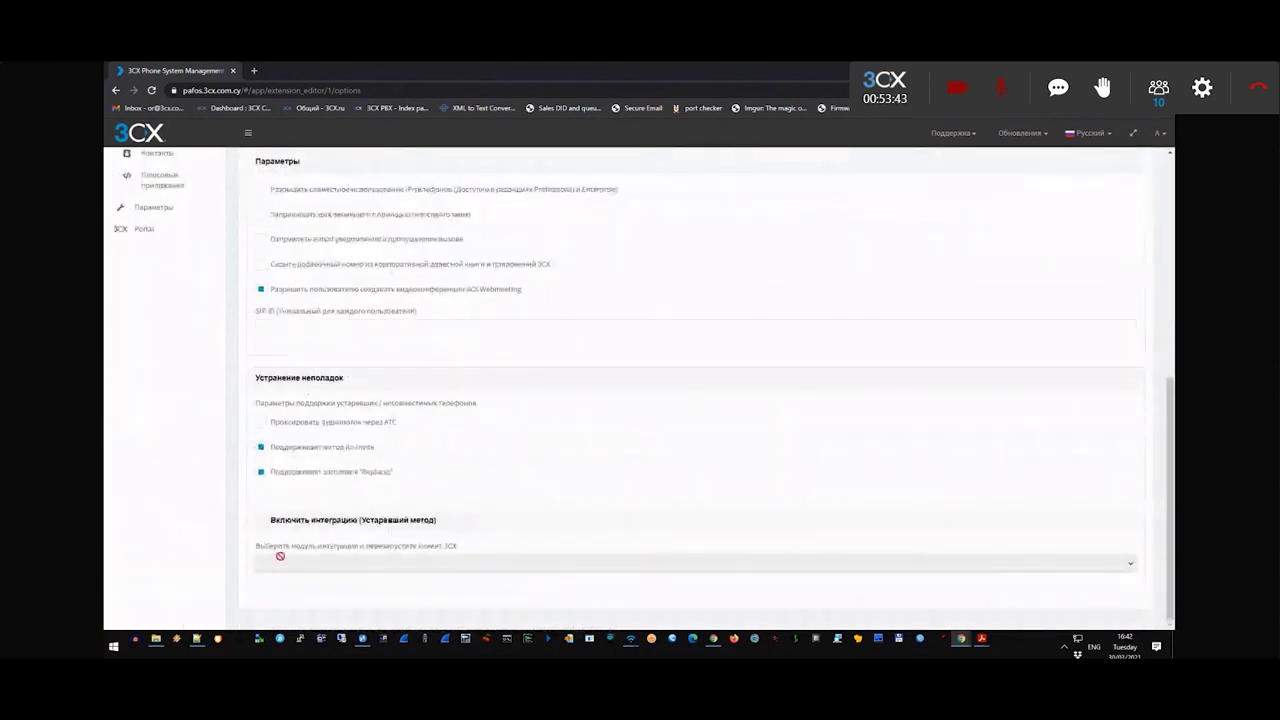
left_click_drag(271, 423, 390, 432)
left_click(261, 422)
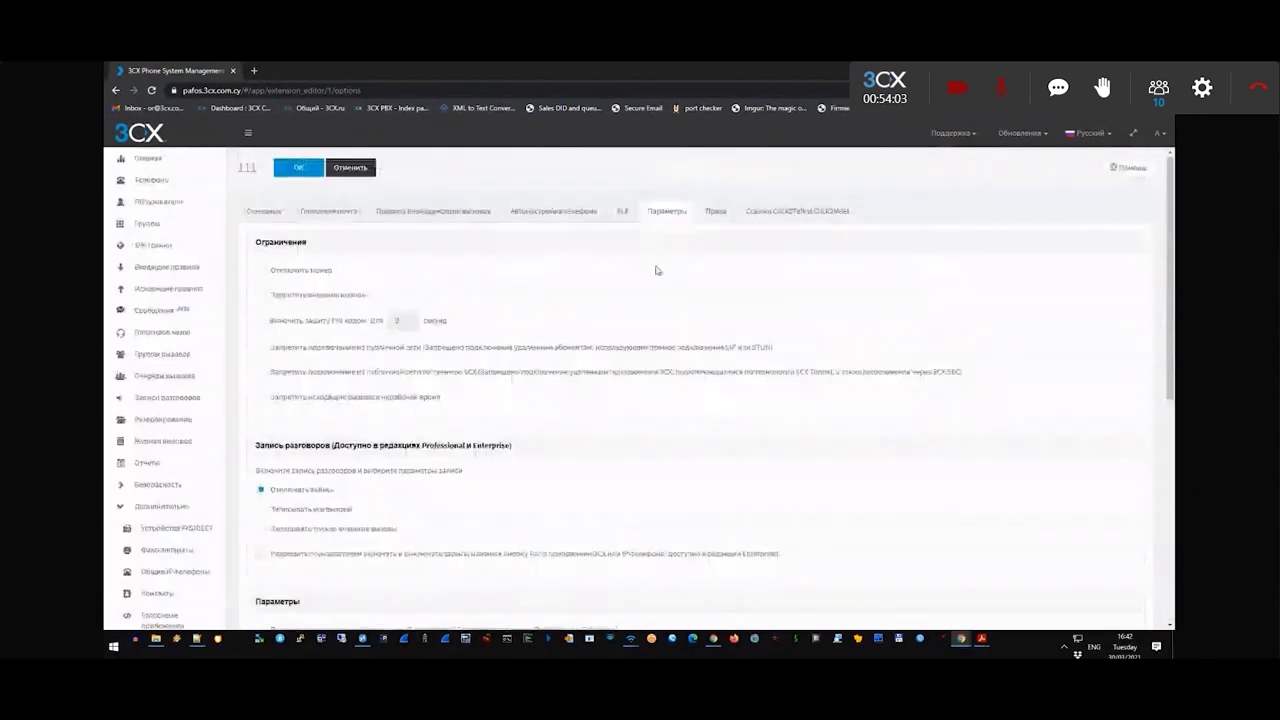
left_click(298, 167)
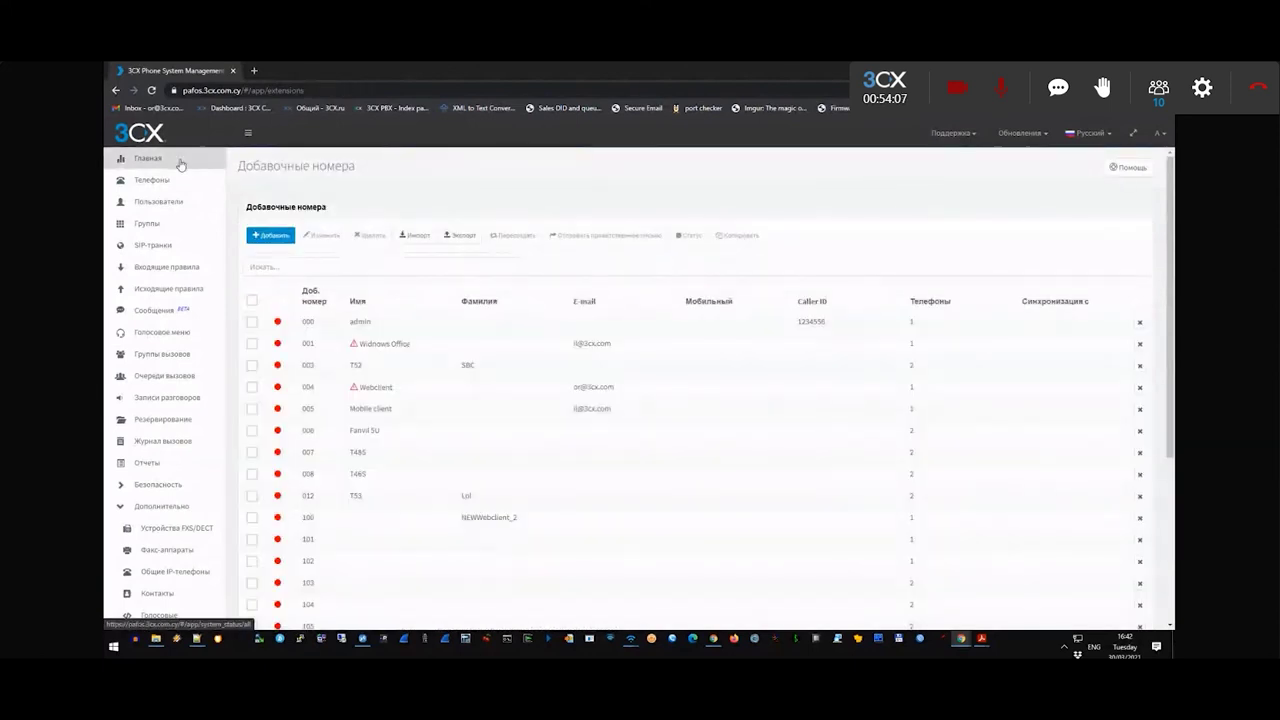
- On the dashboard, highlight the event-log warning about failed Snom 715/D715 provisioning for extension 111
left_click(180, 164)
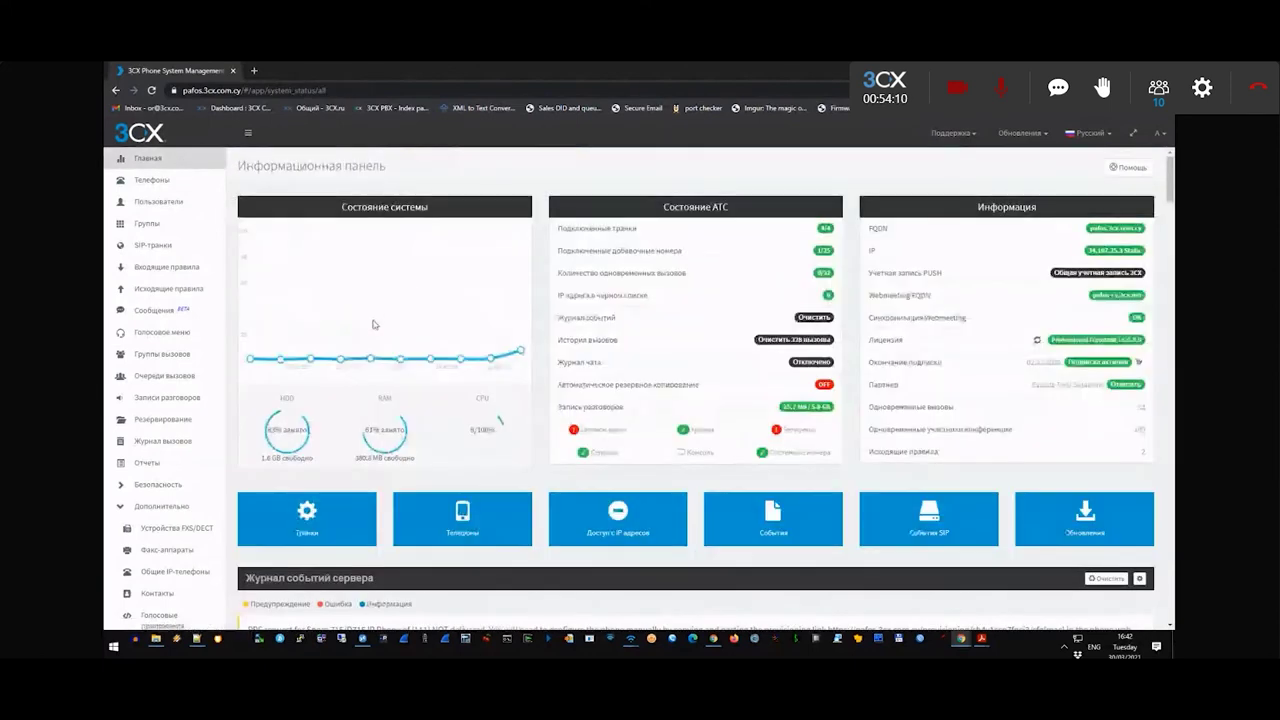
scroll(249, 500, "down", 3)
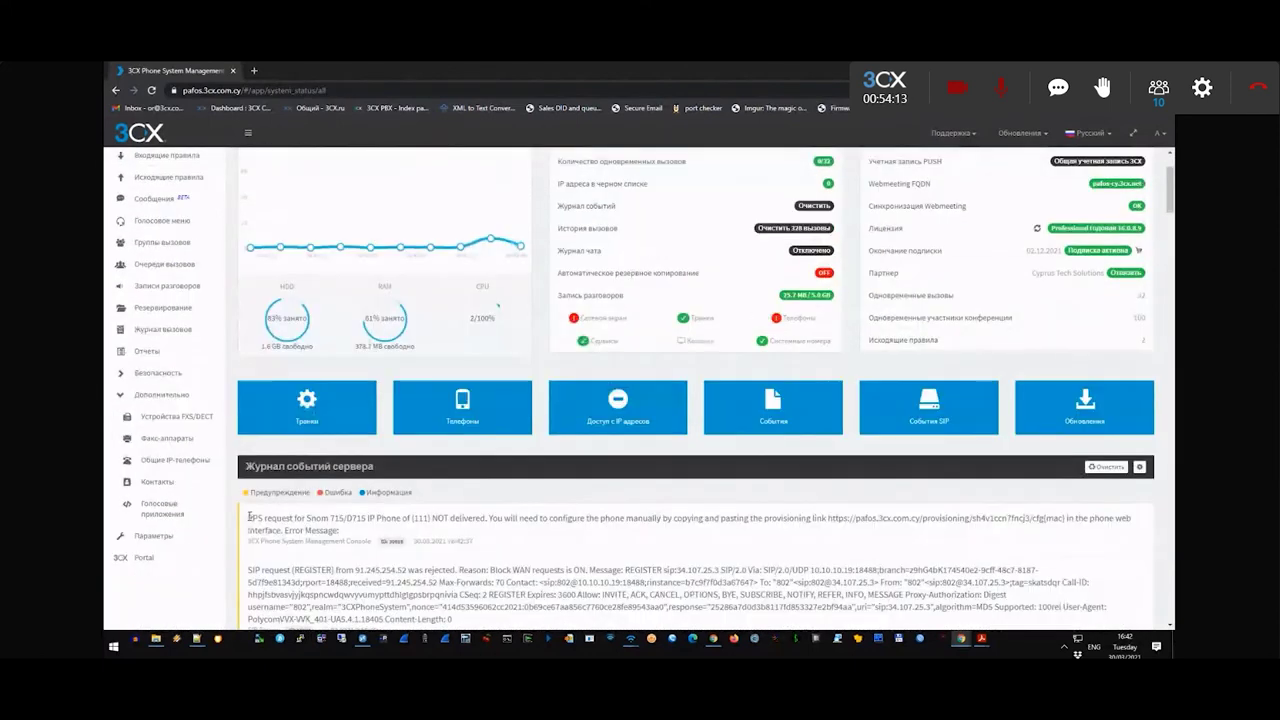
left_click_drag(249, 517, 475, 532)
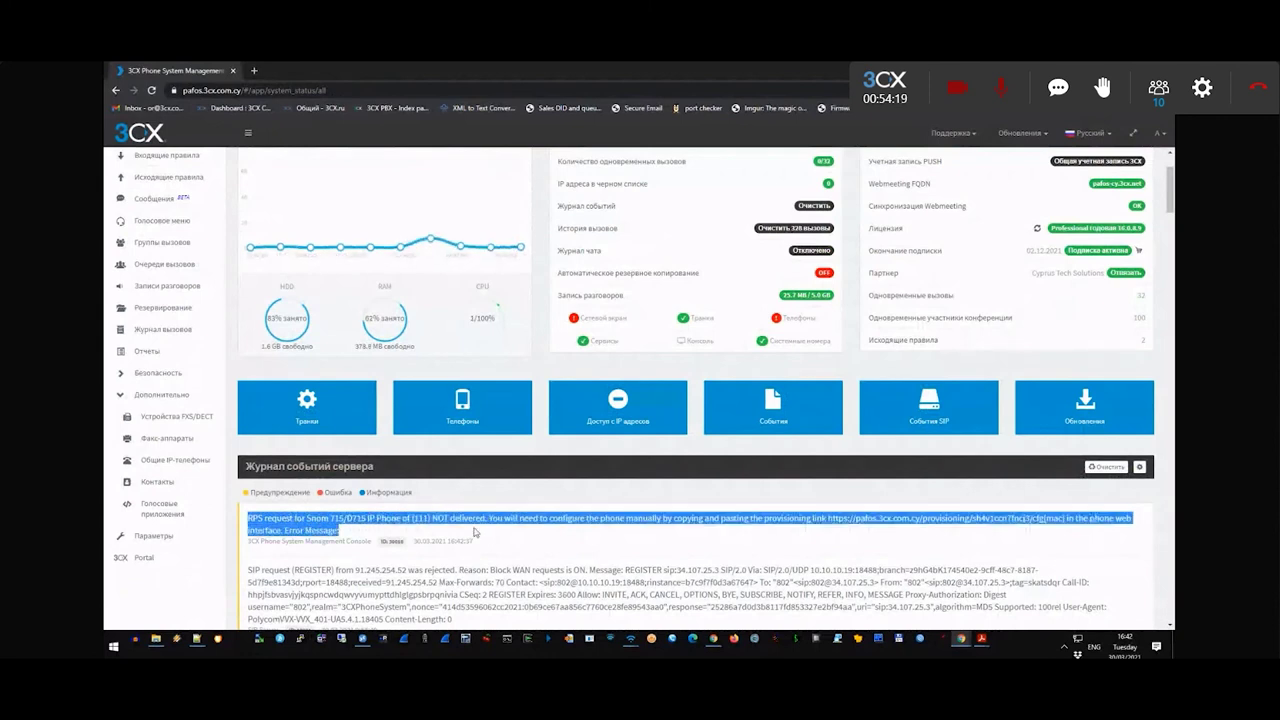
left_click(227, 555)
left_click_drag(253, 517, 487, 517)
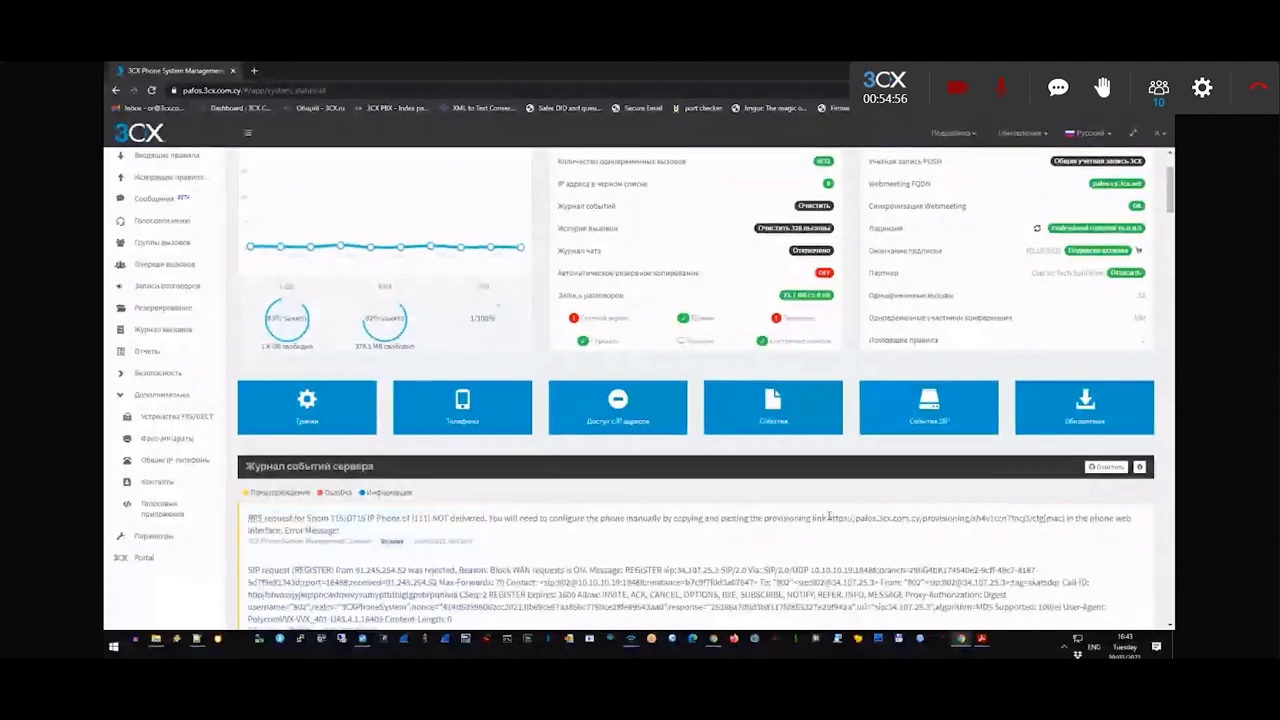
scroll(255, 341, "up", 2)
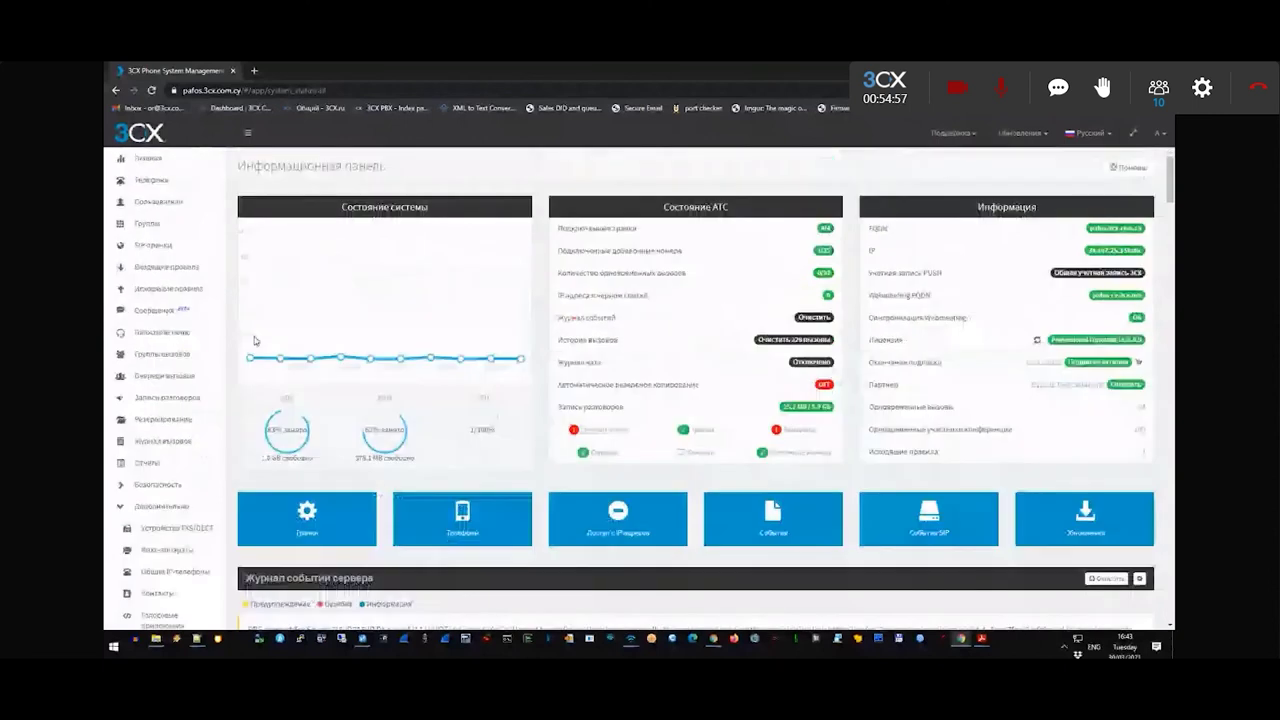
- Search the extensions list for 111 and open it for editing
left_click(150, 201)
left_click(300, 267)
type("111")
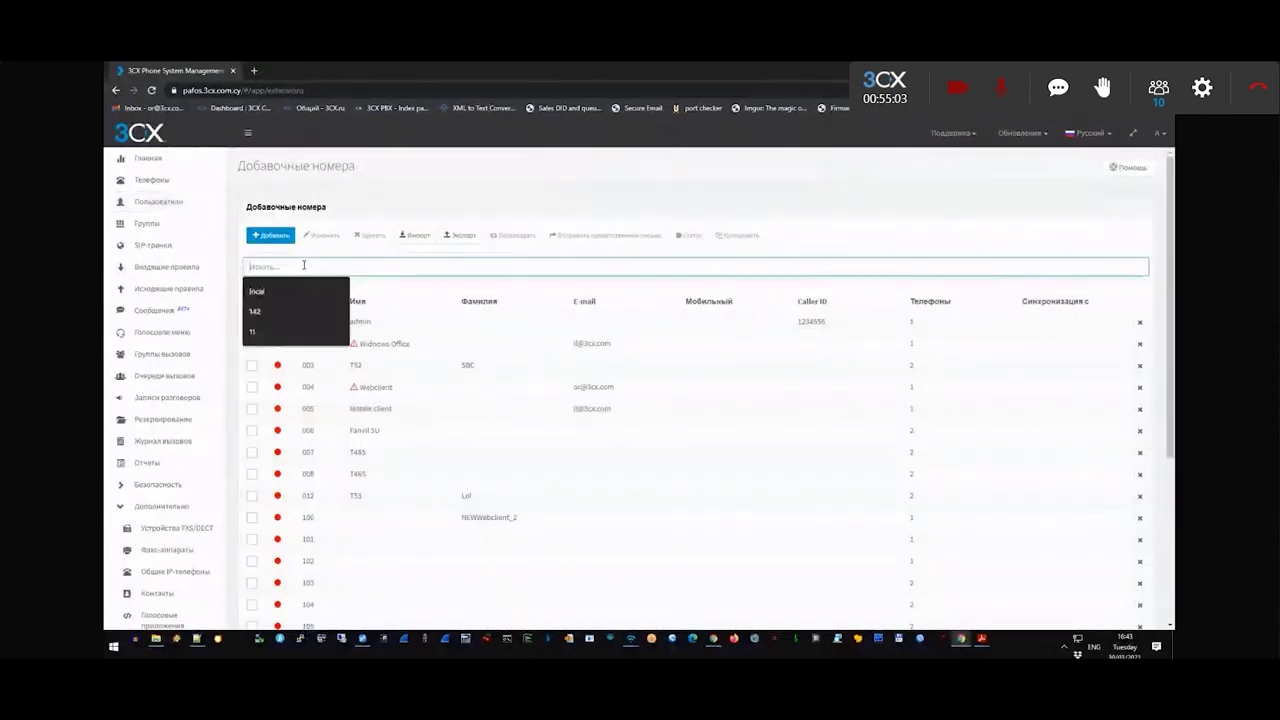
double_click(350, 318)
- Copy the link from Автонастройка телефона and paste it into a new browser tab
scroll(482, 255, "down", 3)
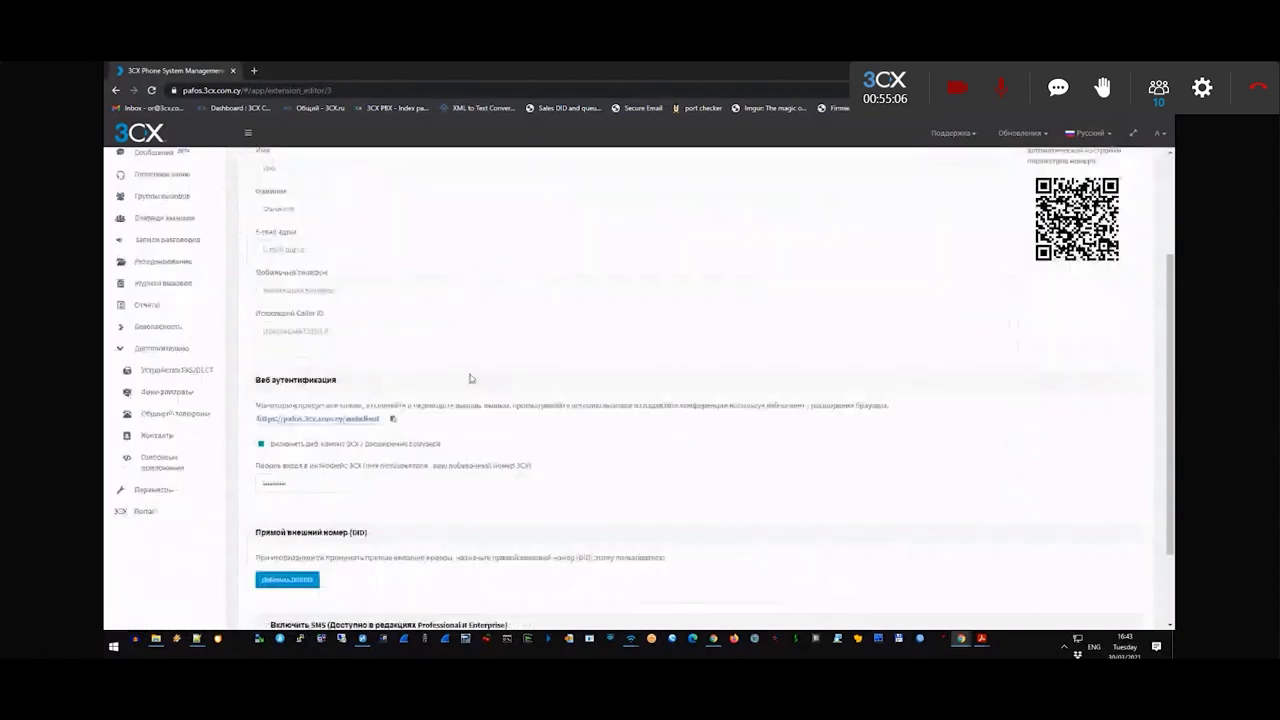
scroll(530, 237, "up", 3)
left_click(538, 221)
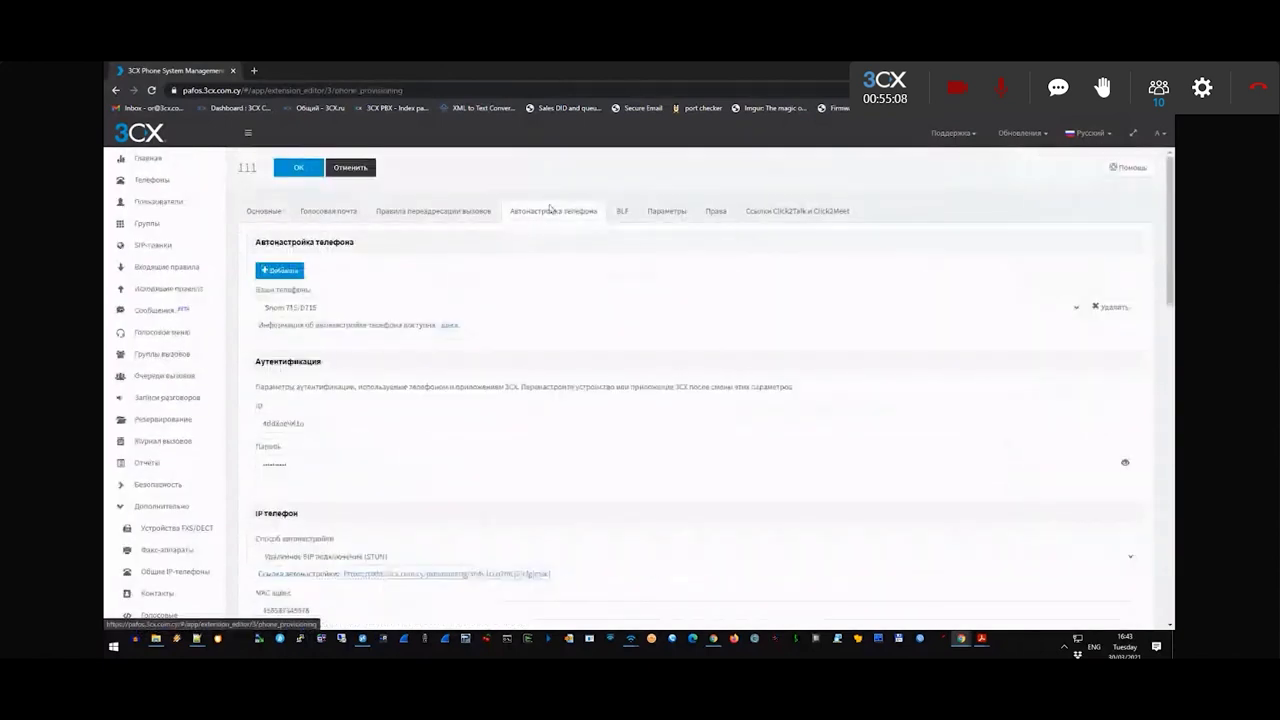
left_click_drag(556, 577, 343, 574)
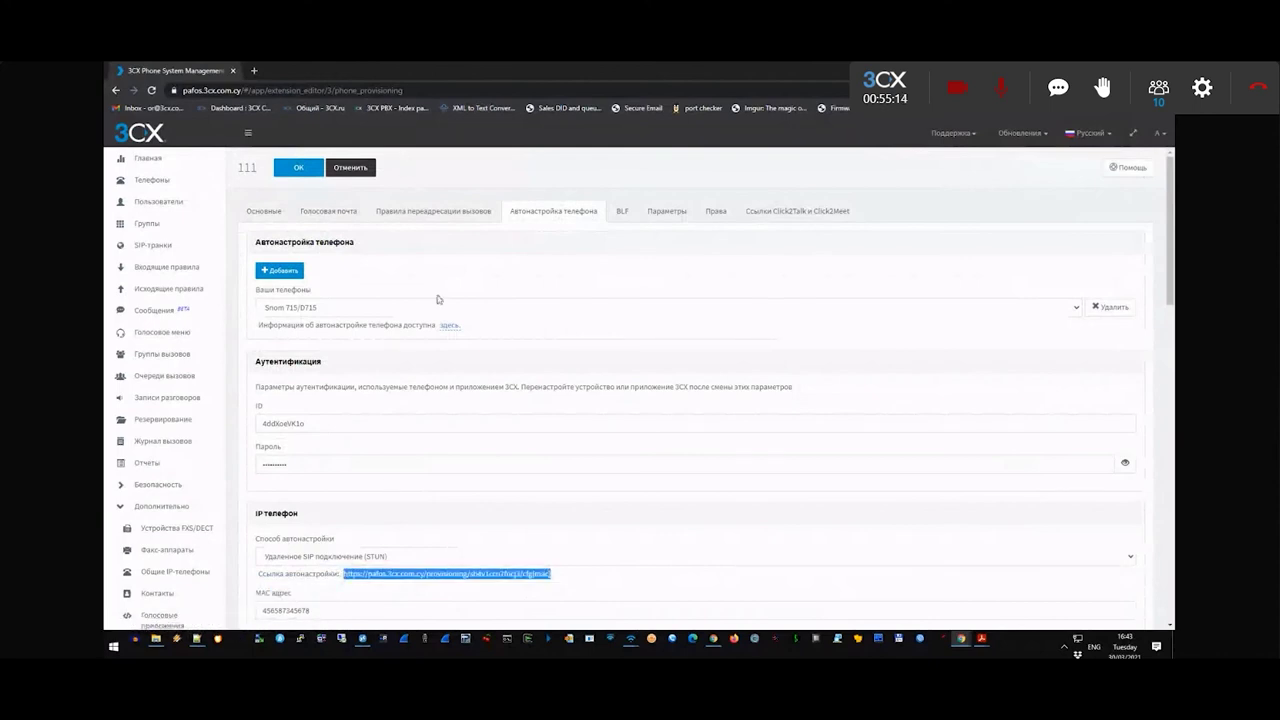
left_click(255, 71)
type("https://pafos.3cx.com.cy/provisioning/sh4v1ccn7fncj3/cfg{mac}")
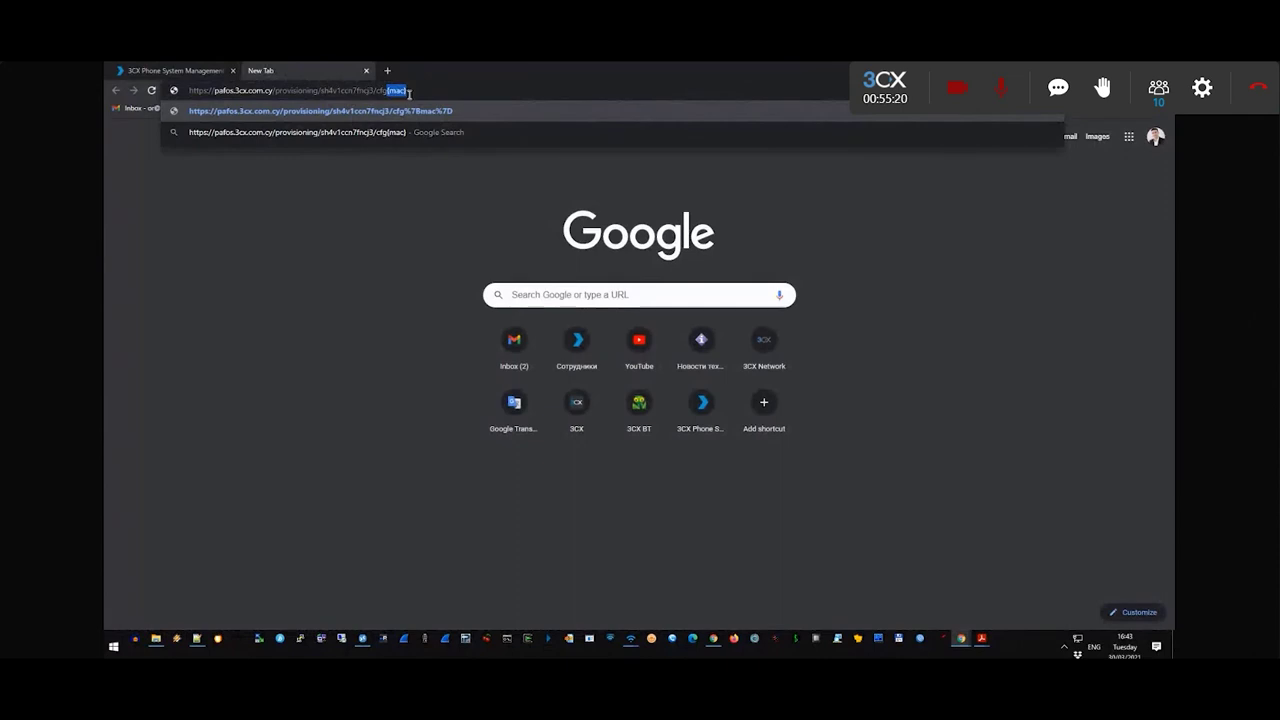
- Replace {mac} in the provisioning URL with the phone's MAC address and load it
left_click(196, 71)
scroll(260, 450, "down", 1)
double_click(270, 498)
key("ctrl+c")
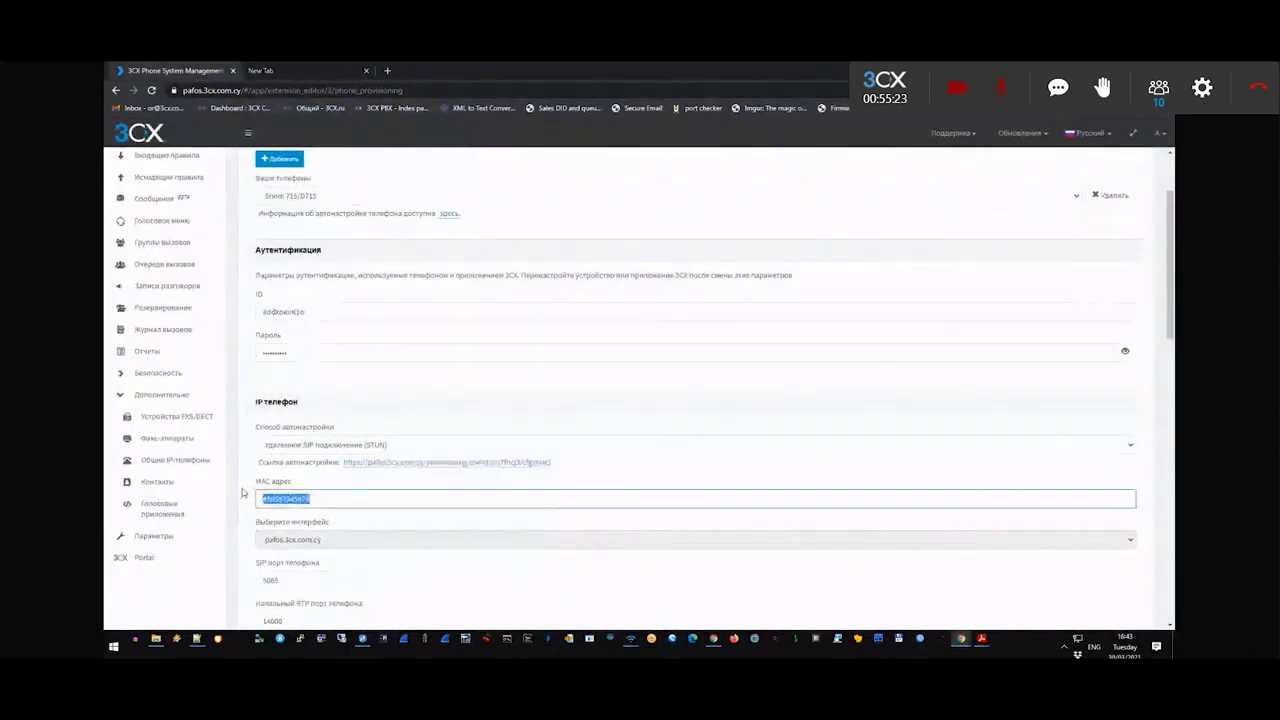
left_click(300, 71)
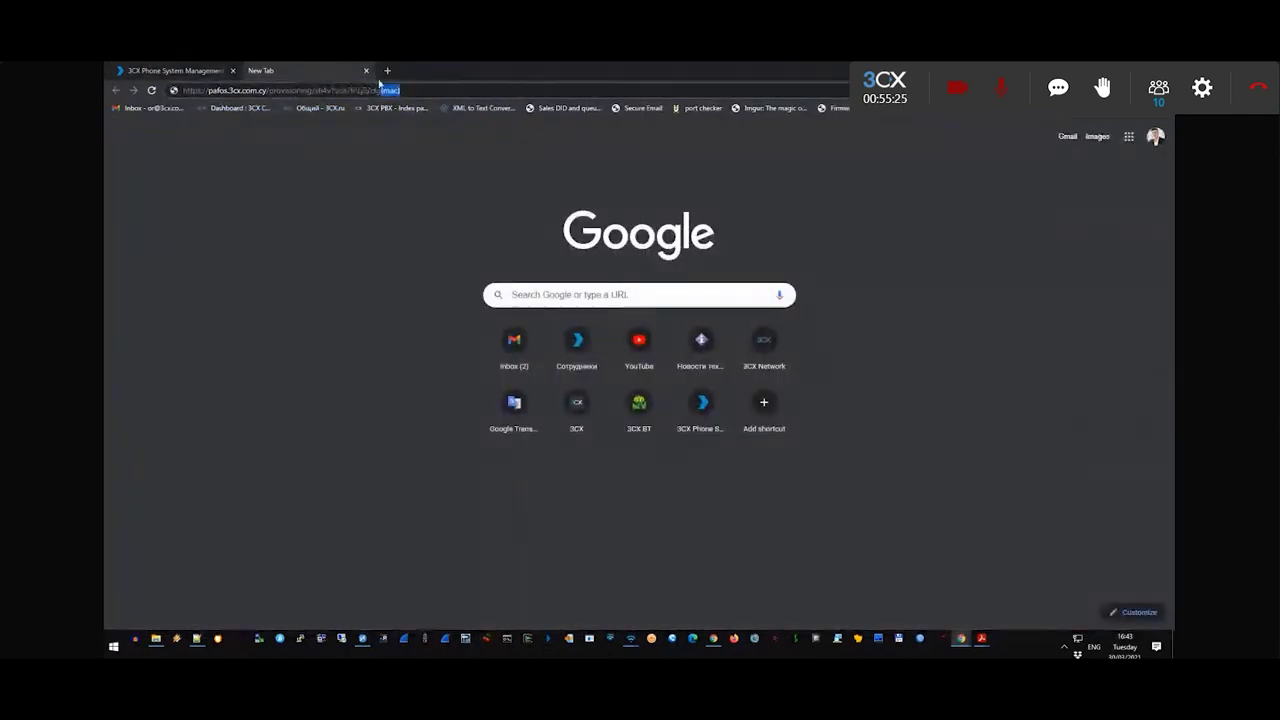
key("ctrl+v")
left_click_drag(440, 90, 155, 122)
left_click(451, 91)
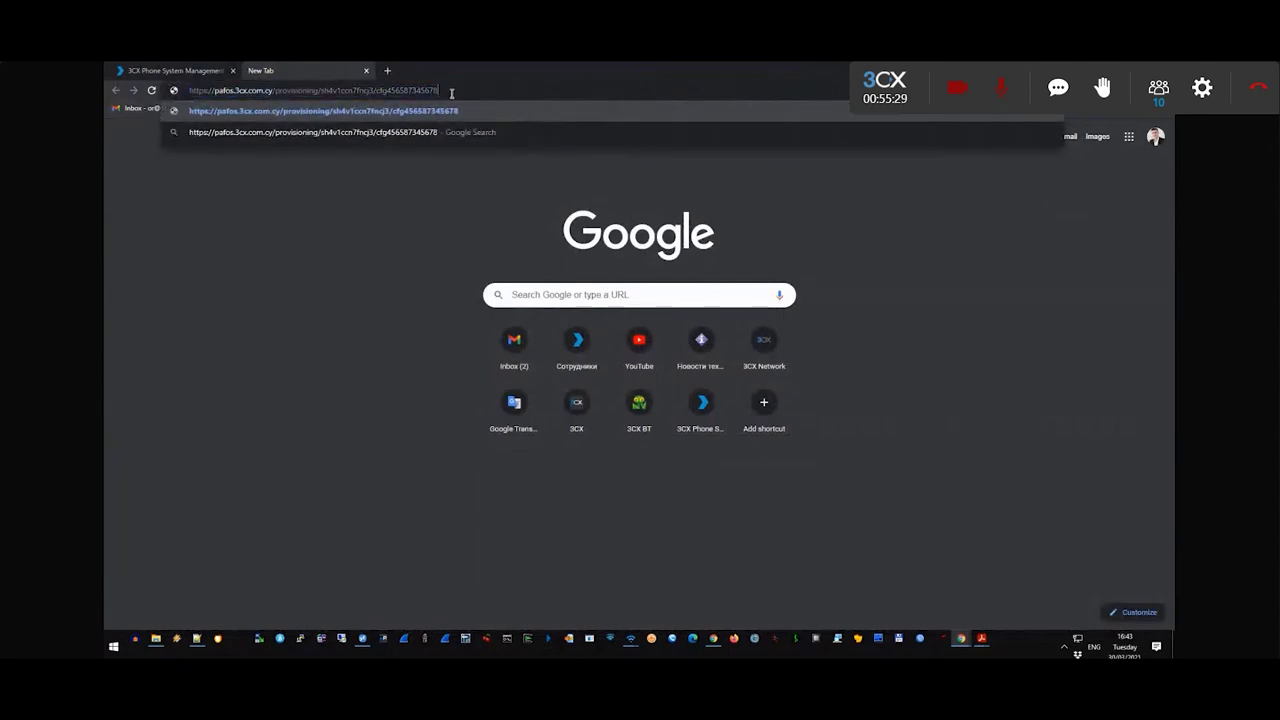
key("Return")
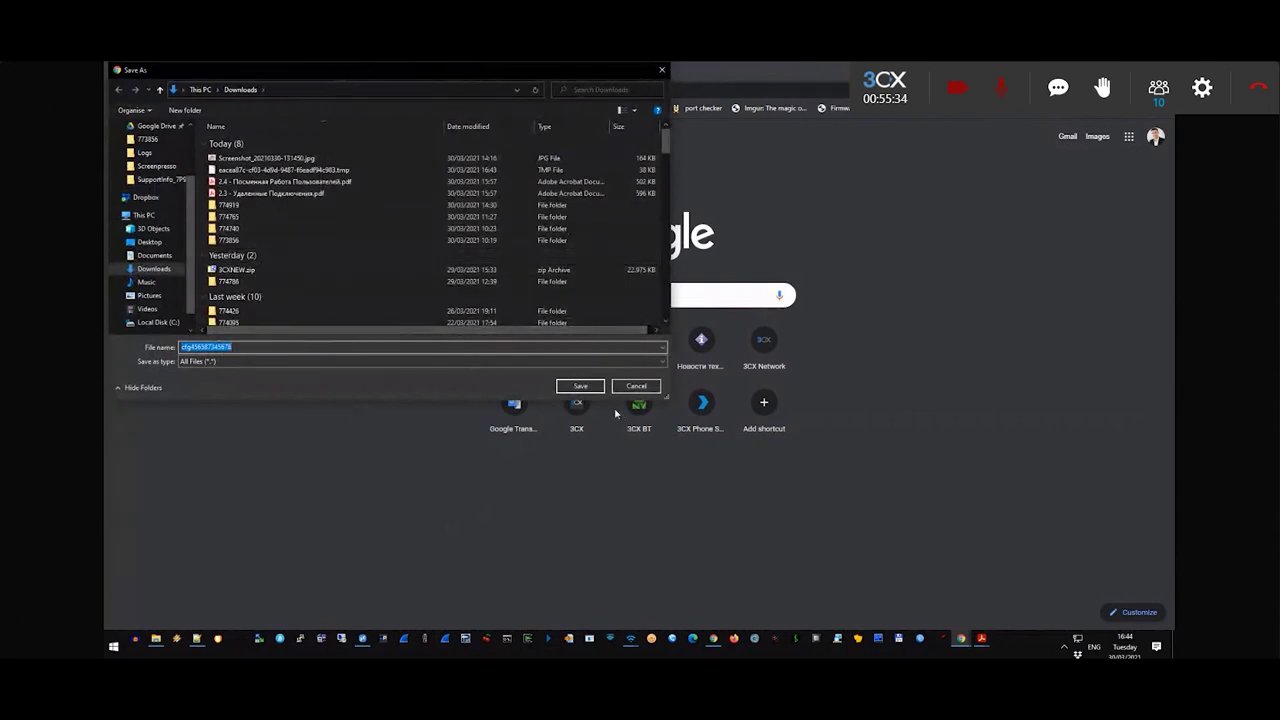
left_click(580, 386)
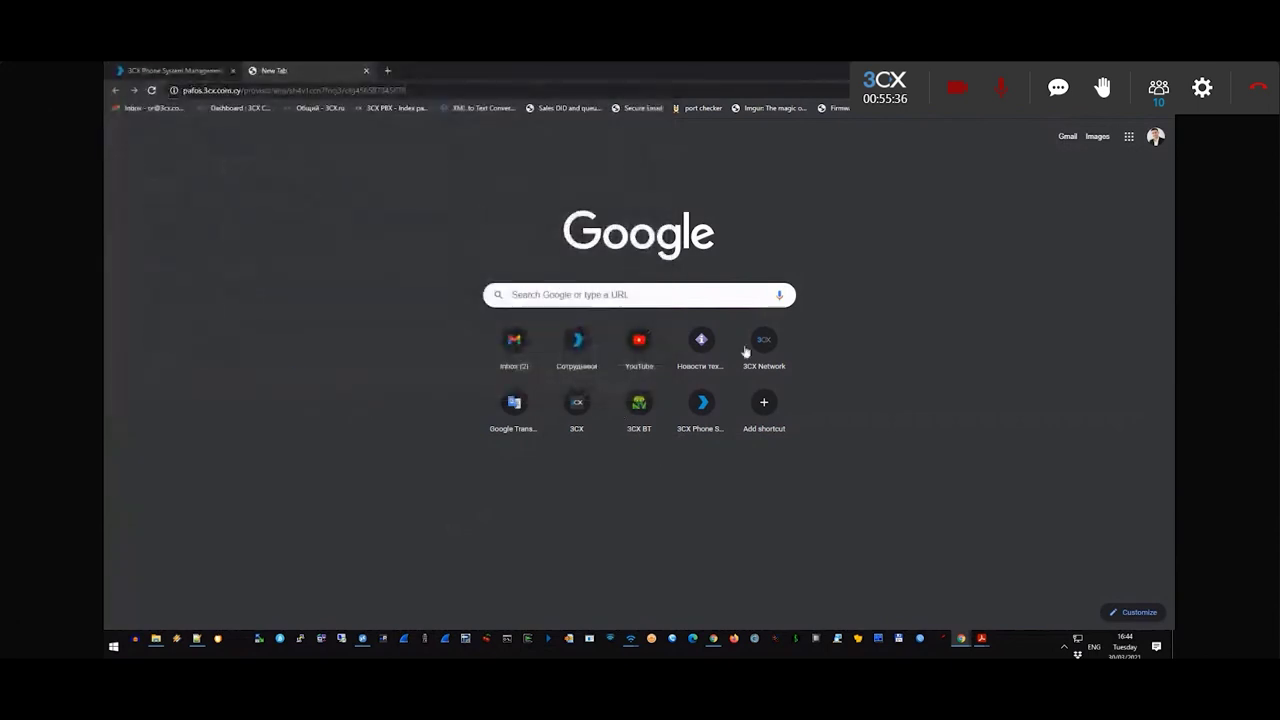
left_click(222, 612)
left_click(255, 580)
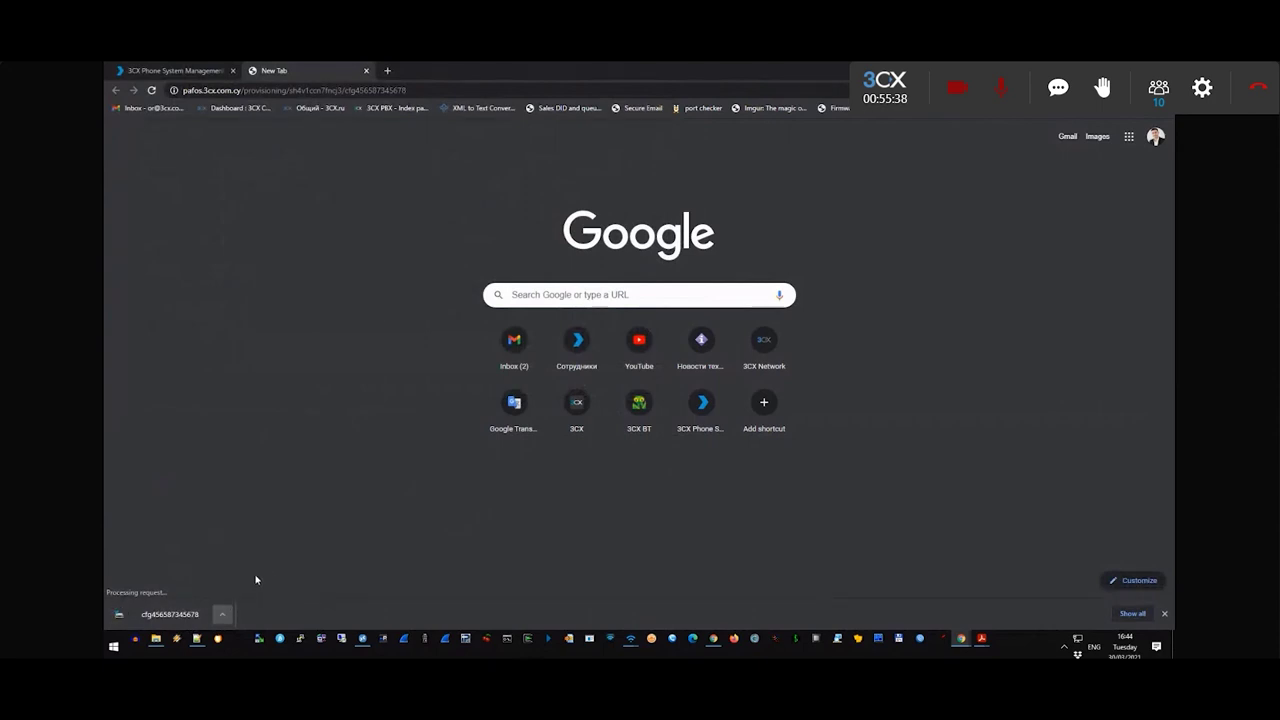
right_click(345, 320)
left_click(397, 390)
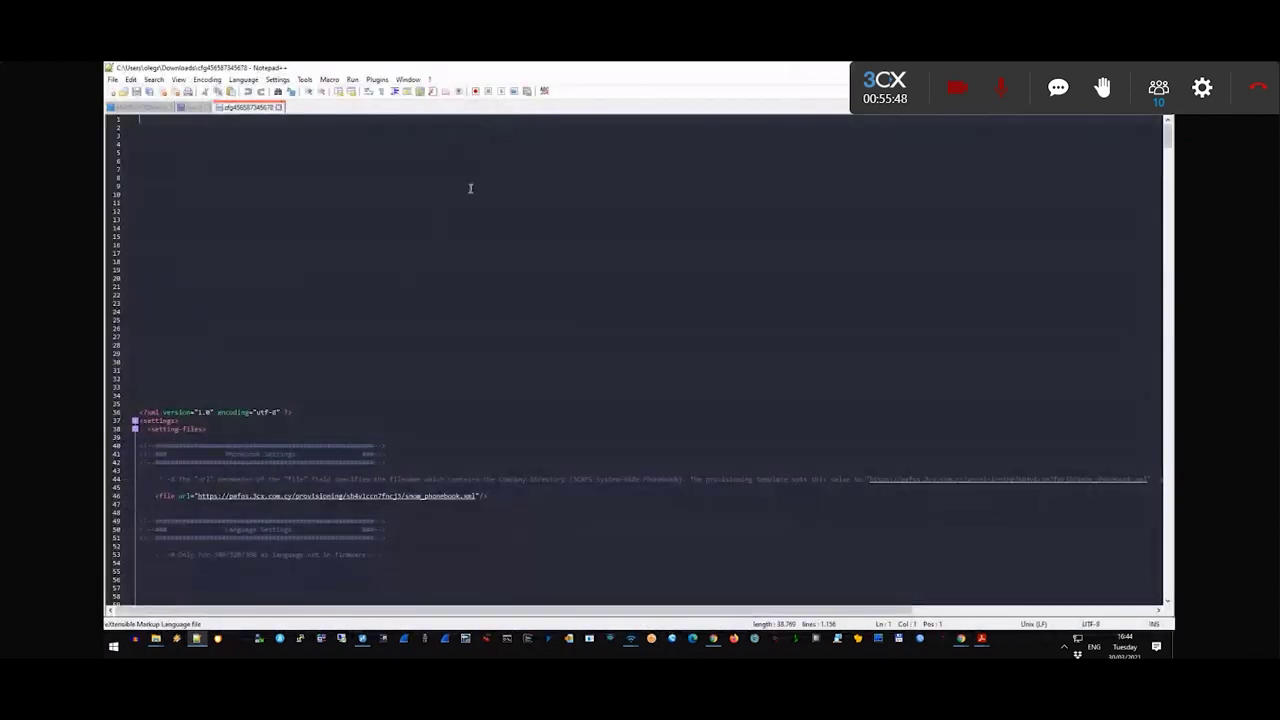
- Open the snom_phonebook.xml link from the provisioning file in the browser
scroll(389, 303, "down", 8)
left_click_drag(140, 244, 455, 350)
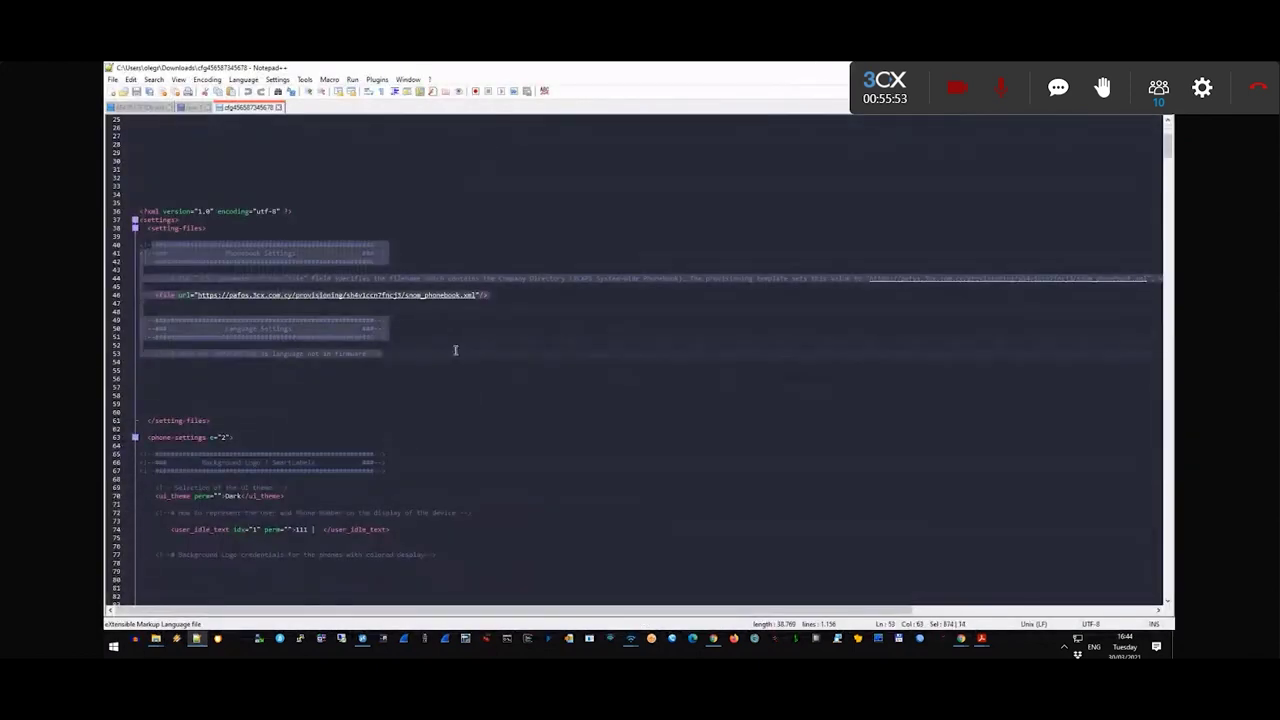
left_click(484, 295)
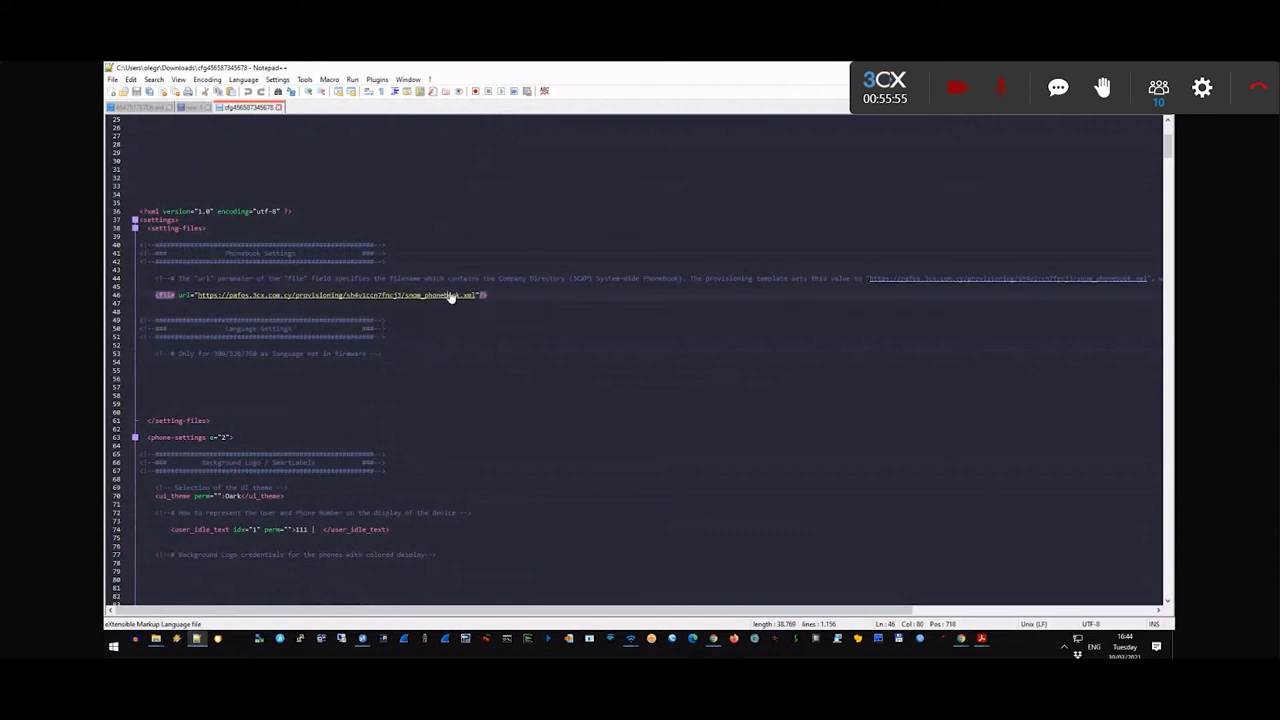
double_click(440, 296)
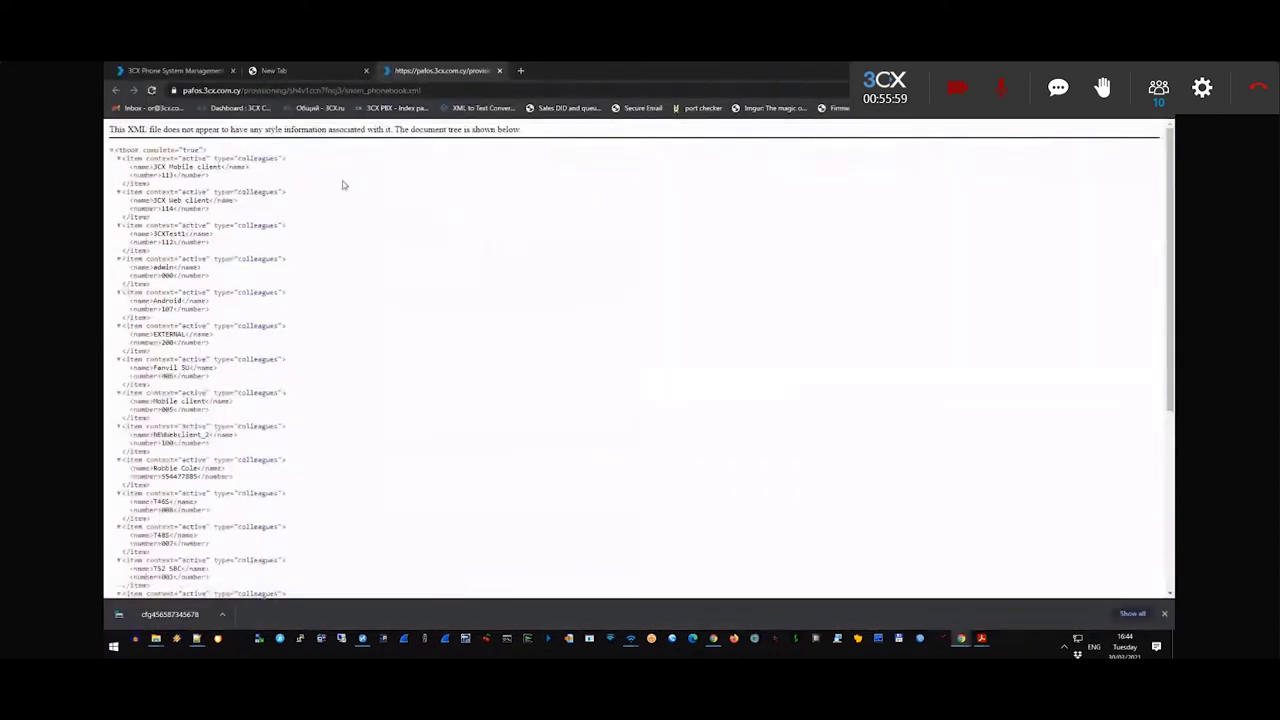
- Scroll through the company directory XML, then switch back to the other windows
scroll(280, 258, "down", 2)
scroll(216, 500, "up", 2)
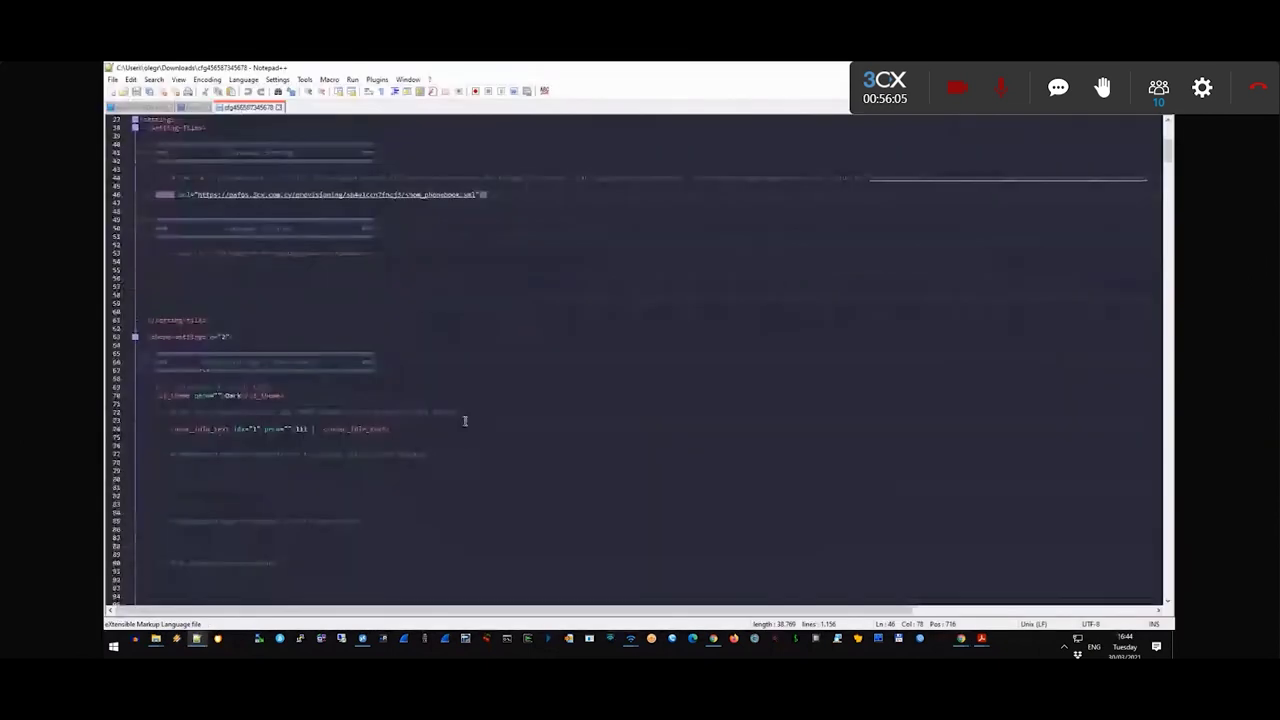
scroll(306, 306, "down", 15)
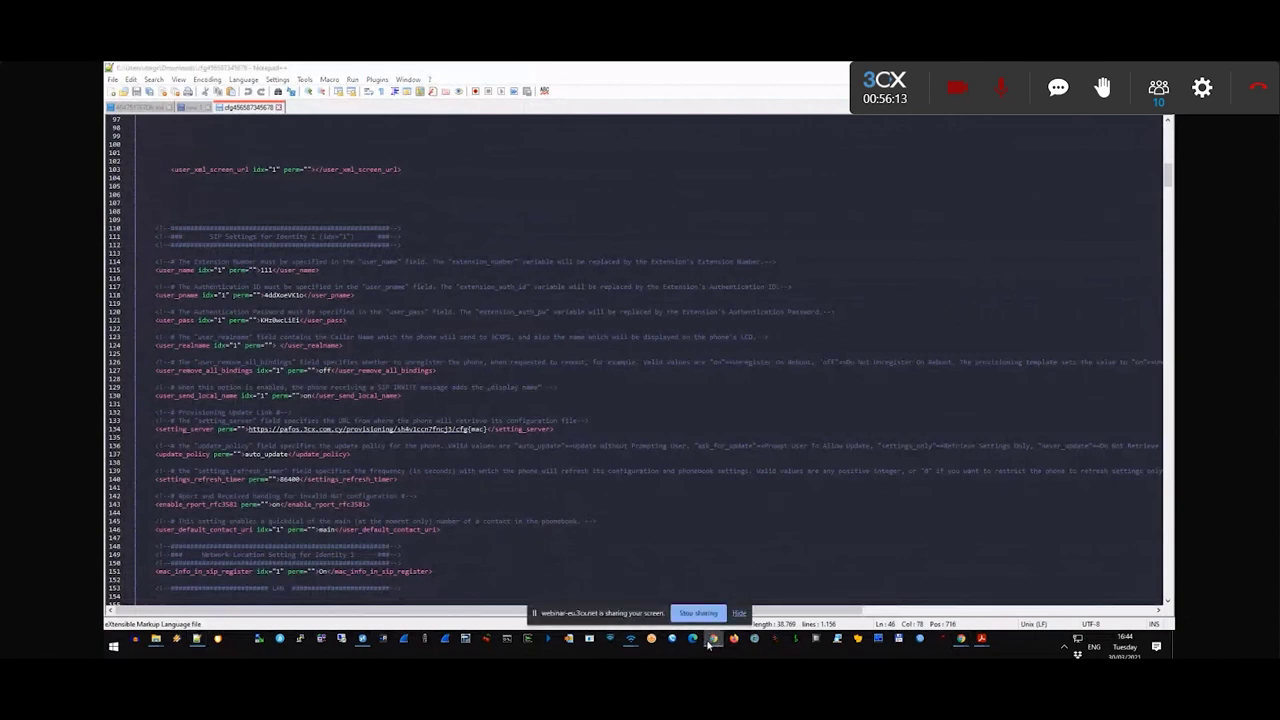
key("alt+Tab")
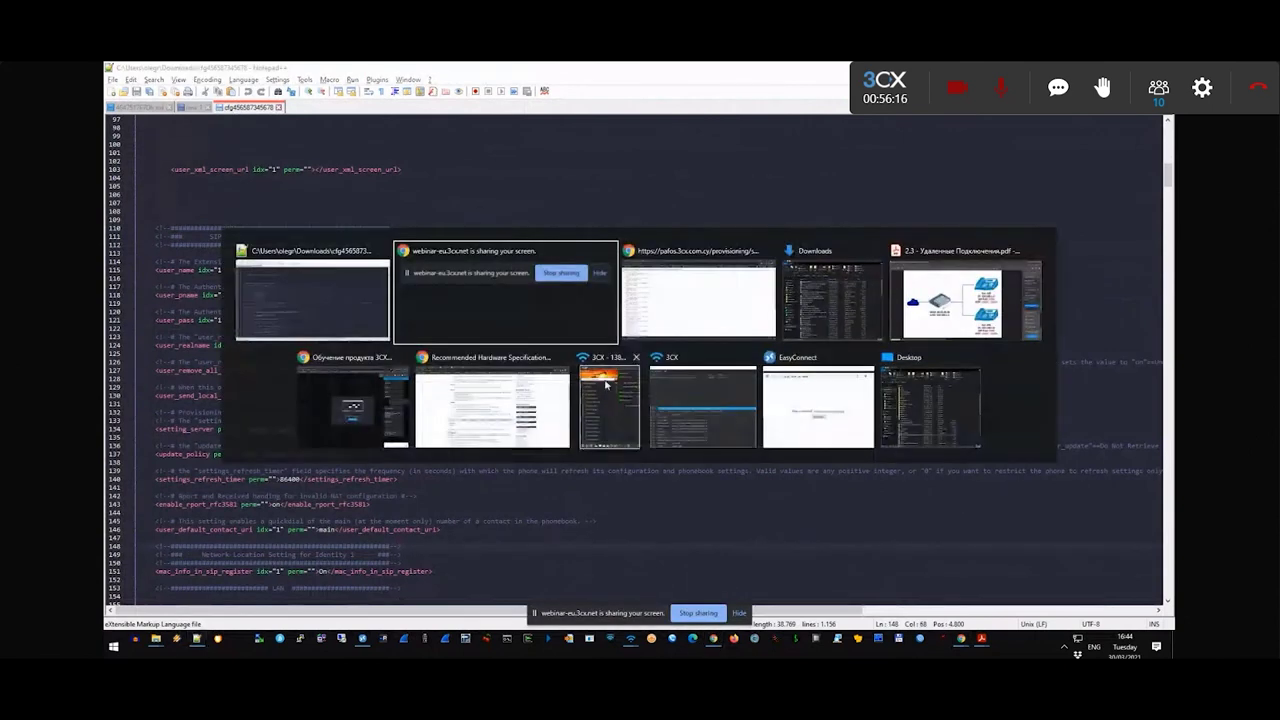
key("alt+Tab")
- Open the Шаблоны settings in Параметры and load the snom.ph.xml template
left_click(160, 70)
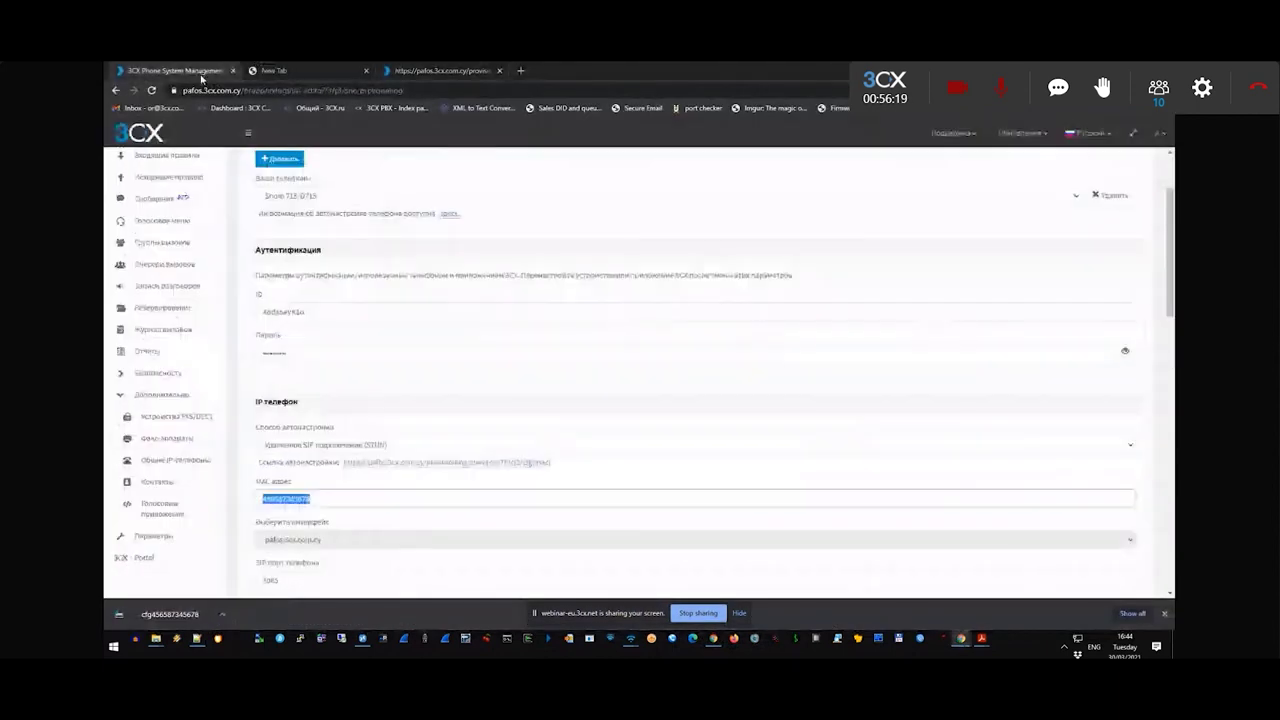
left_click(170, 537)
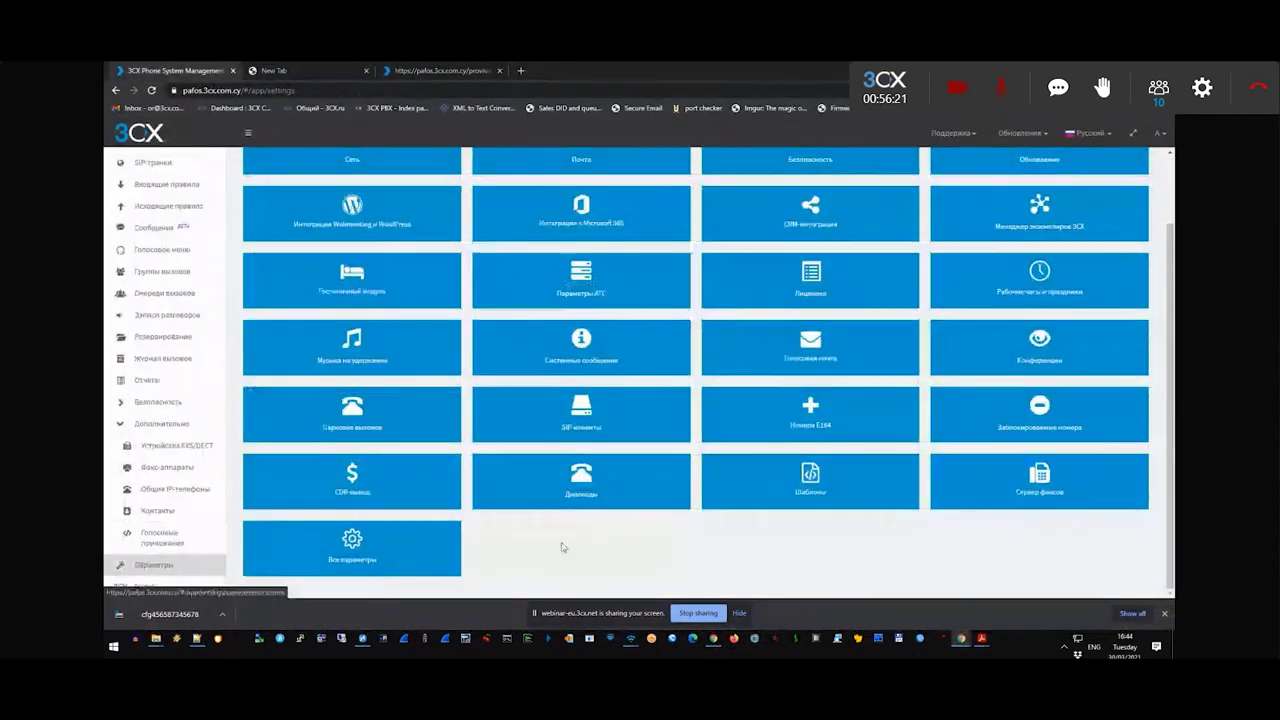
left_click(810, 480)
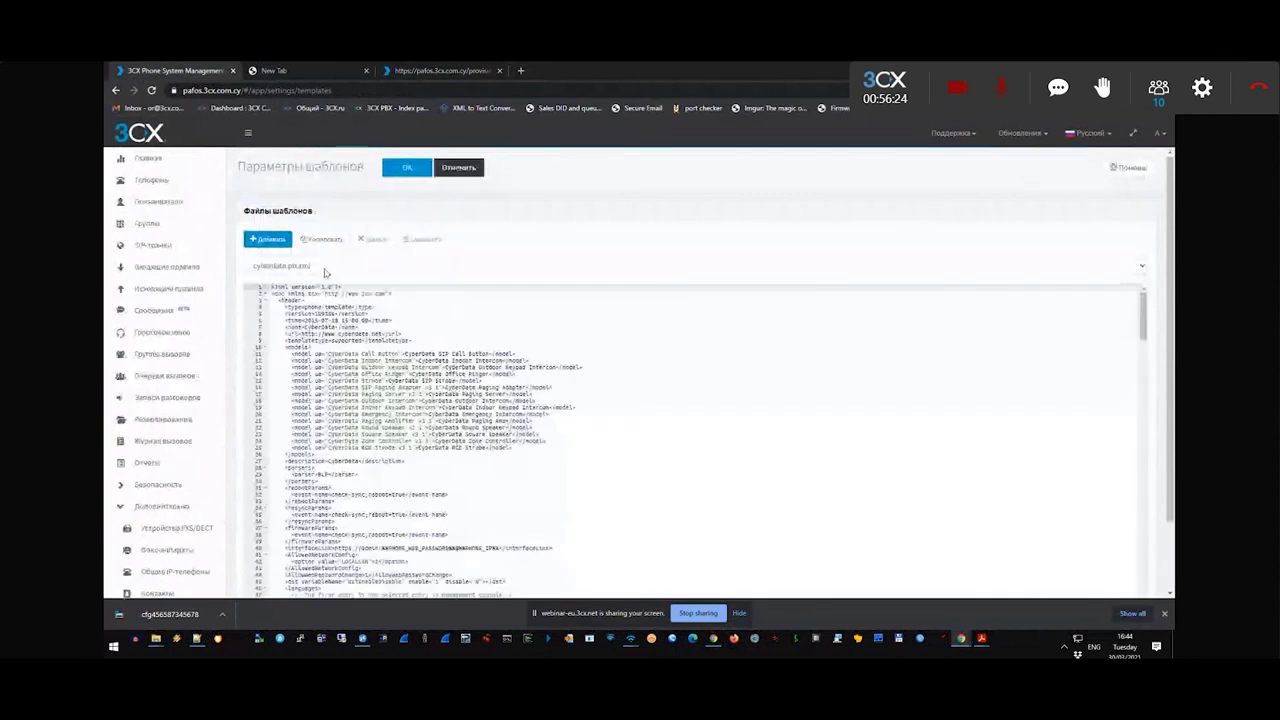
left_click(315, 262)
key("s")
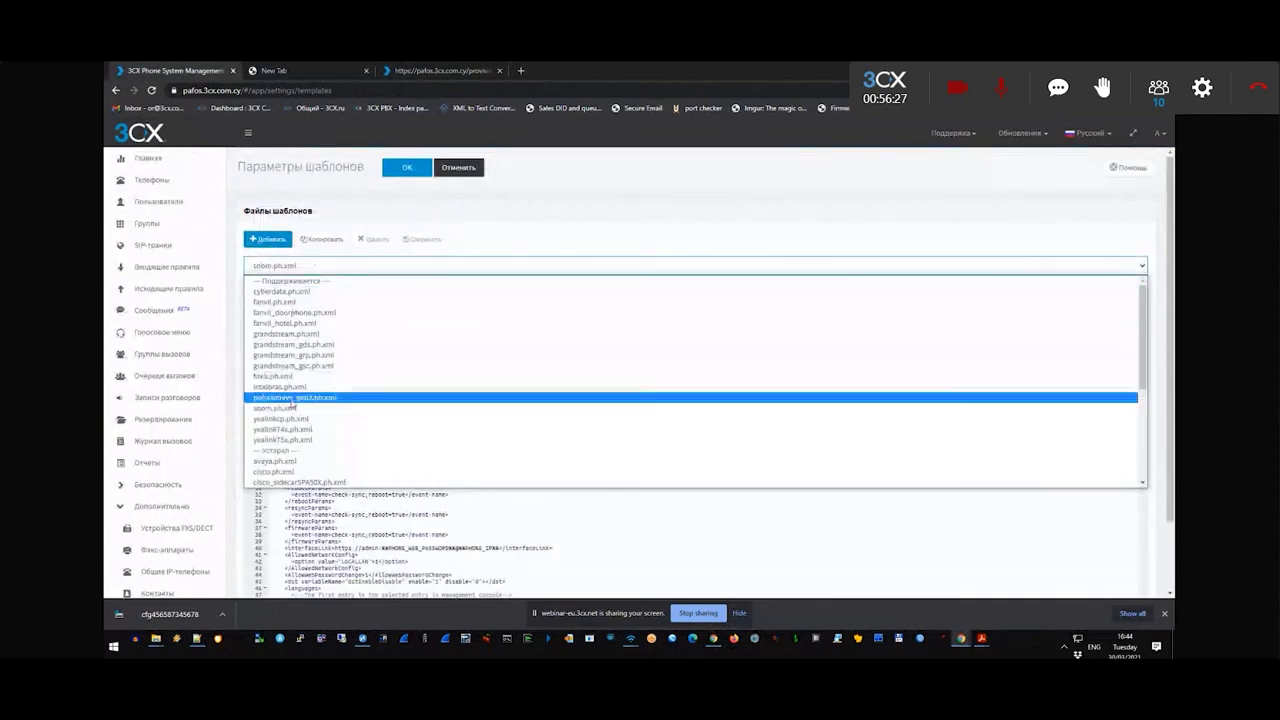
key("Return")
- Select the <models> block listing supported snom phones and scroll through the template
left_click_drag(291, 362, 413, 540)
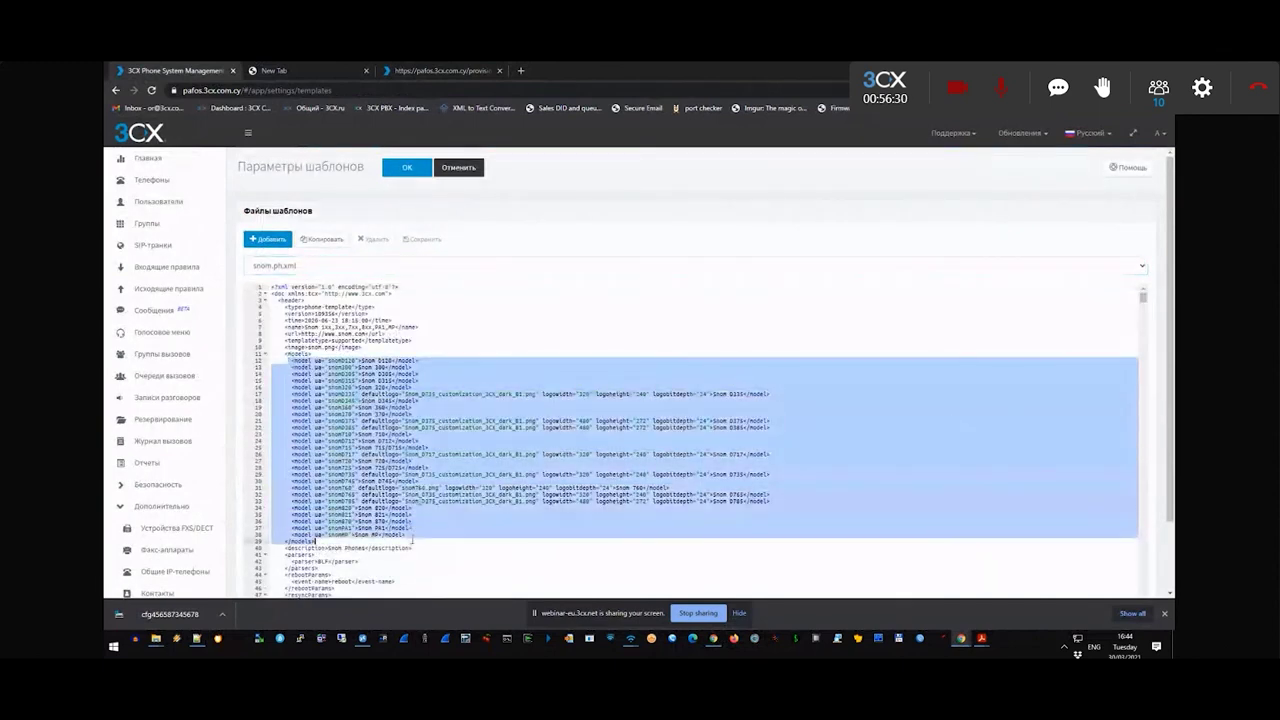
scroll(514, 437, "down", 10)
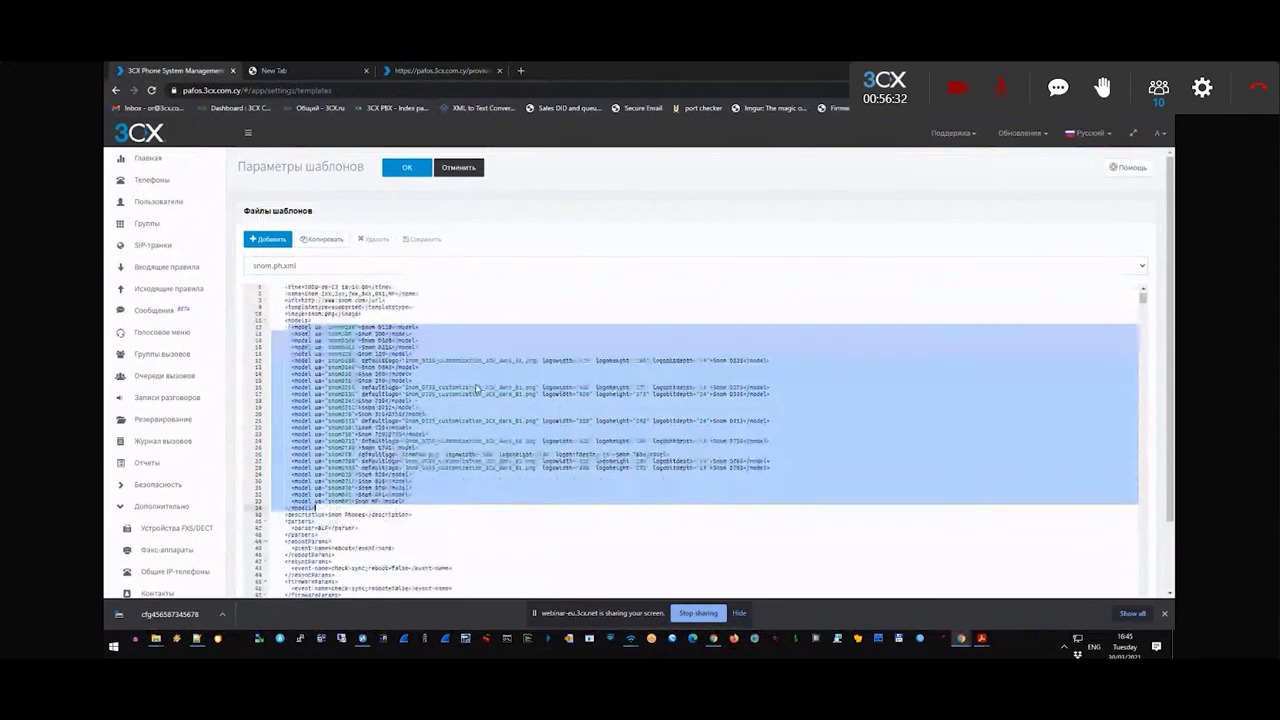
scroll(541, 442, "down", 10)
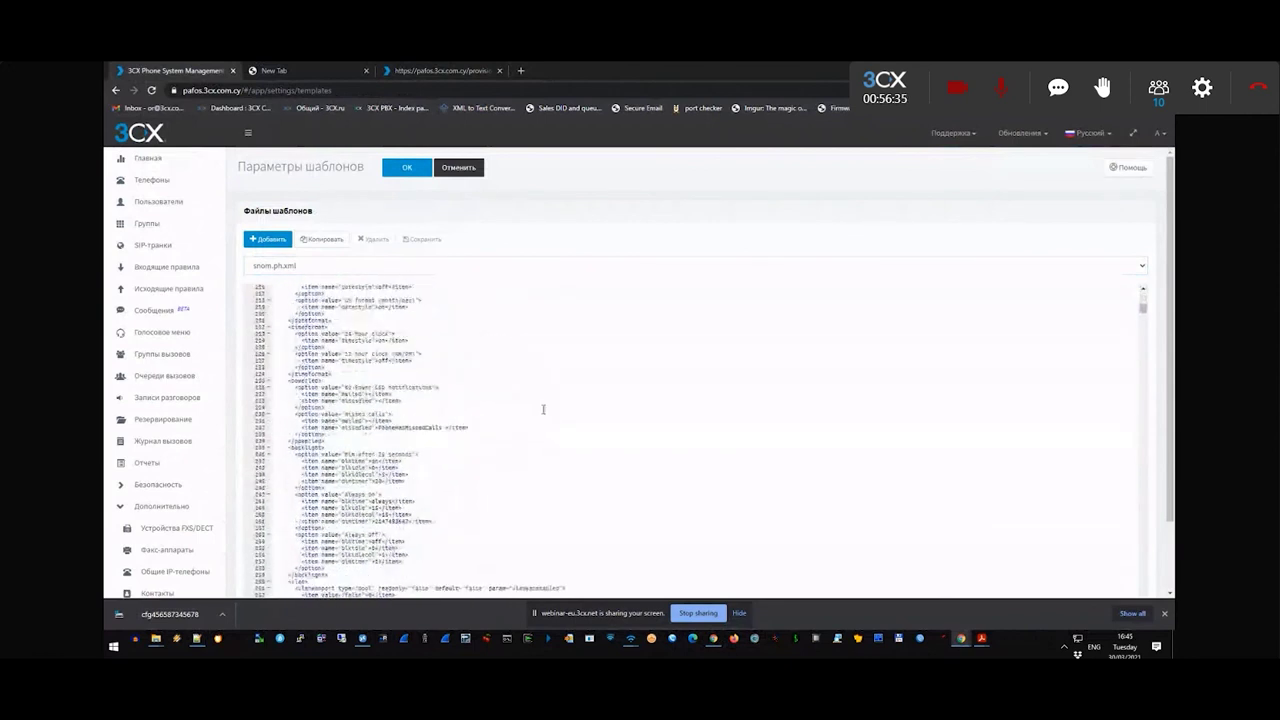
scroll(548, 411, "down", 5)
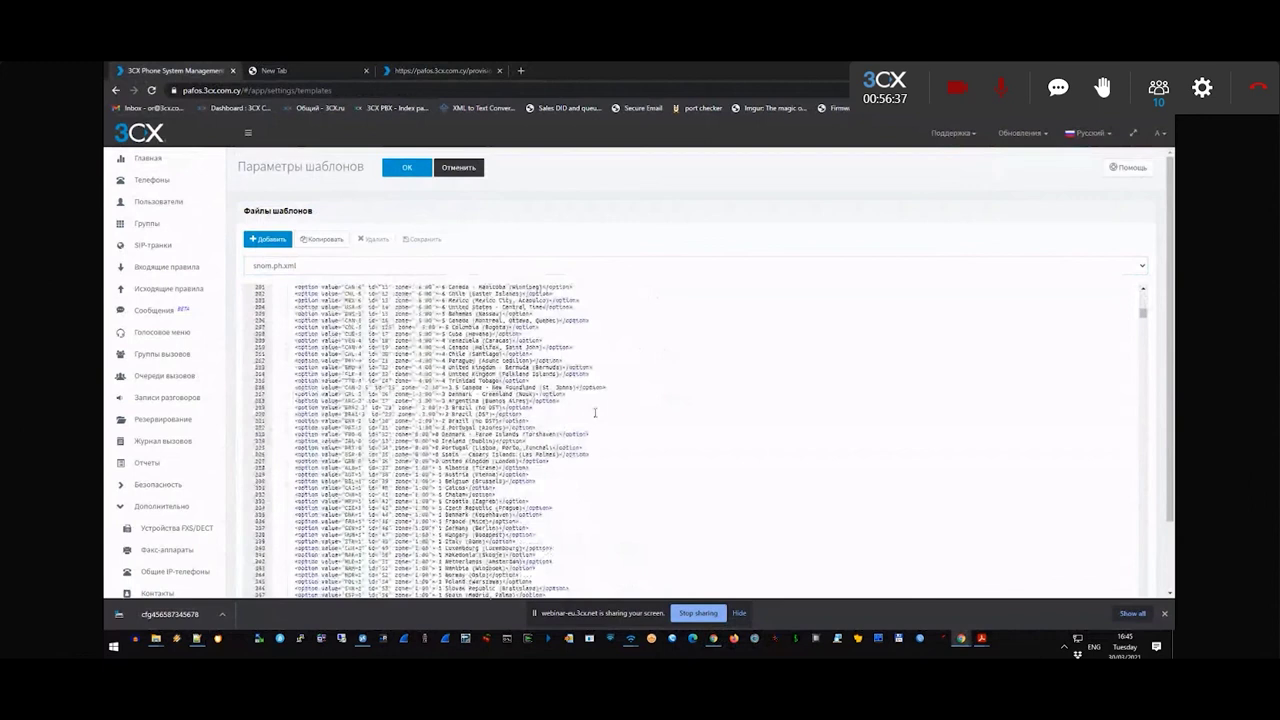
key("alt+Tab")
key("alt+Tab")
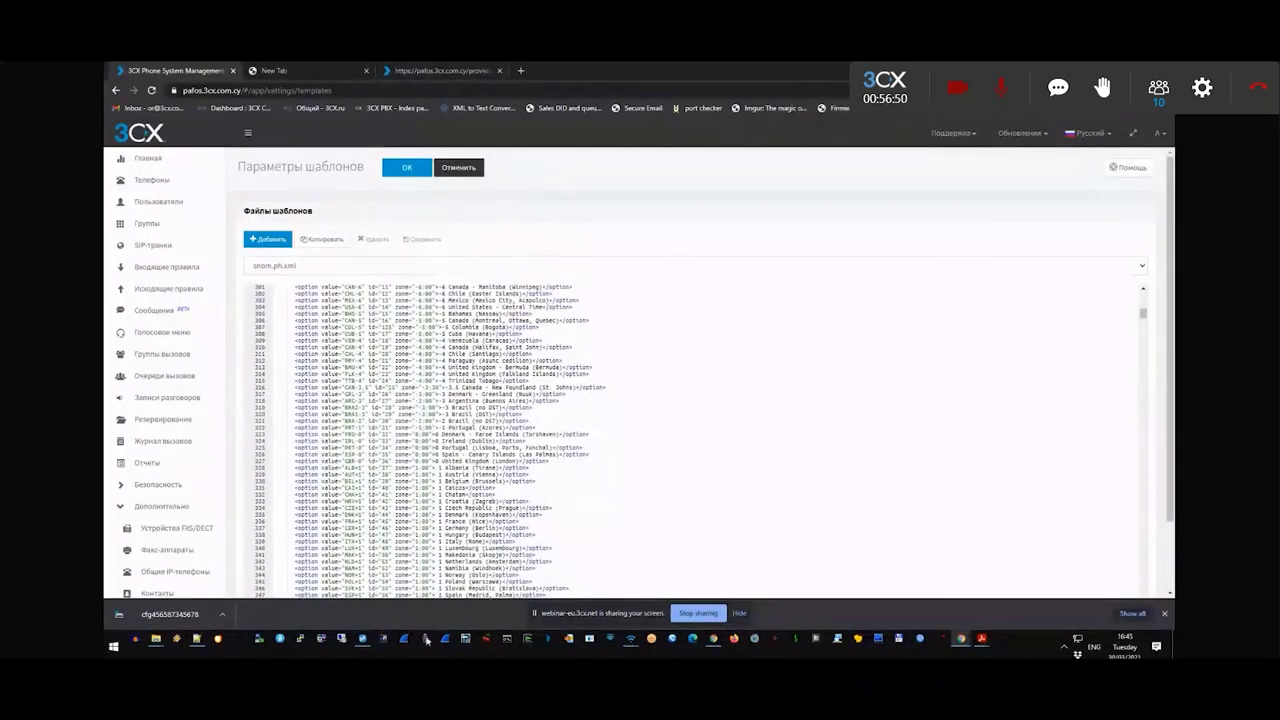
- Check extension 111's phone provisioning settings, then go back to the extensions list
left_click(178, 202)
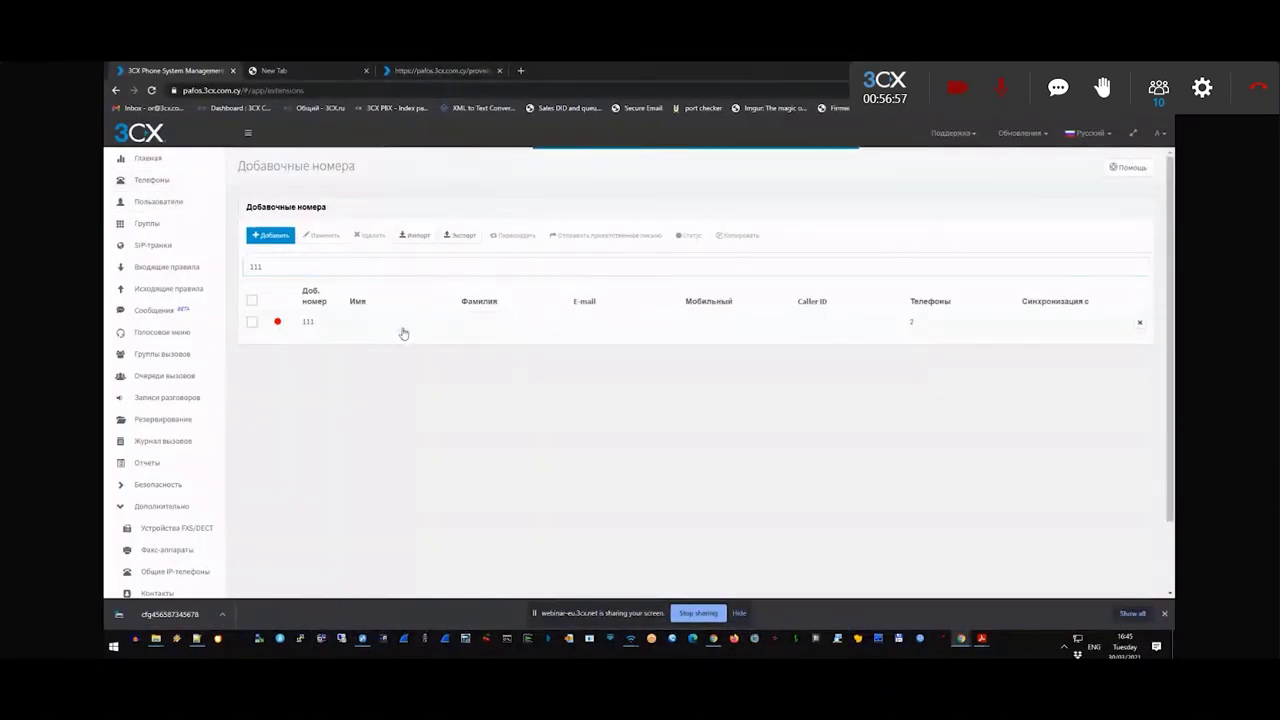
double_click(403, 322)
left_click(535, 210)
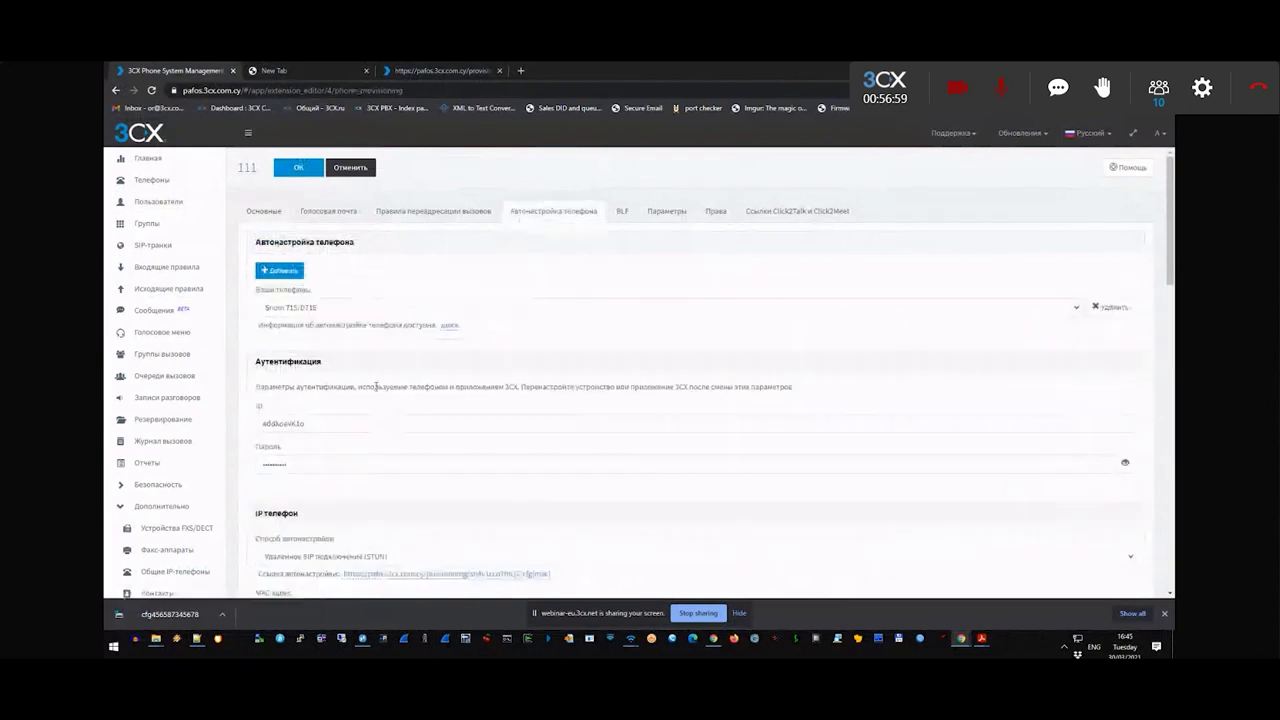
scroll(400, 245, "down", 3)
scroll(307, 240, "up", 5)
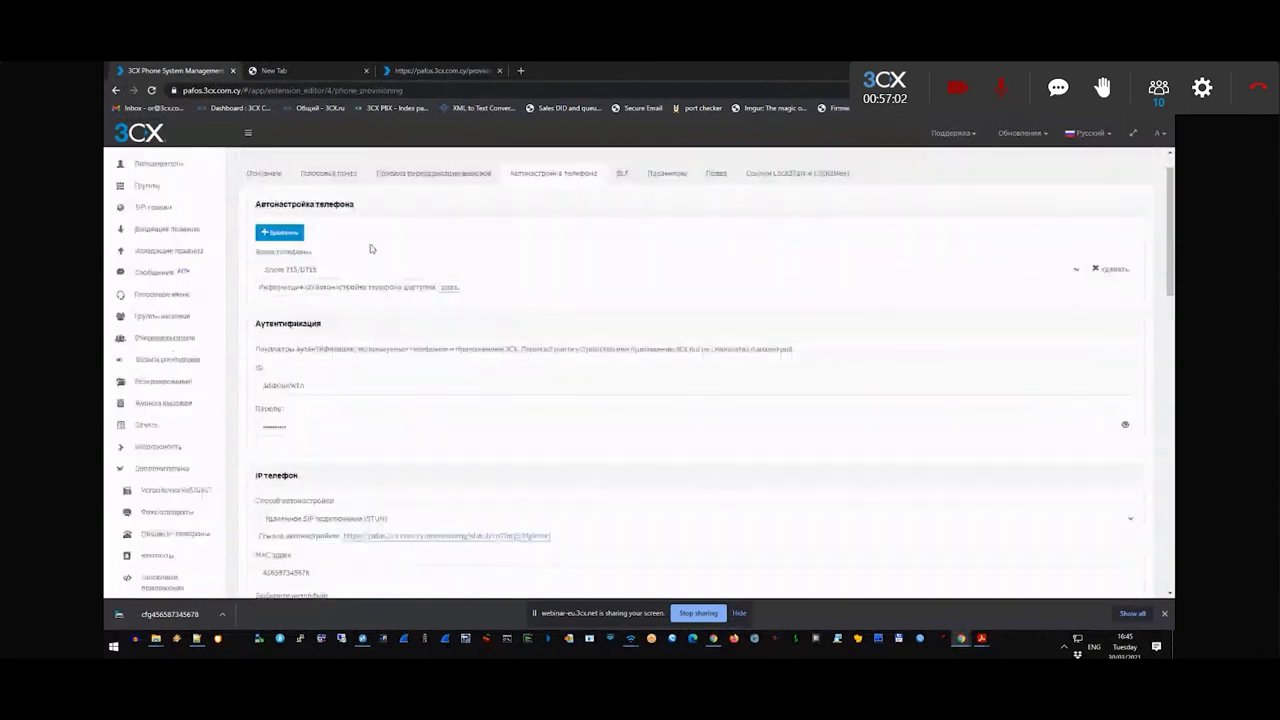
key("alt+Left")
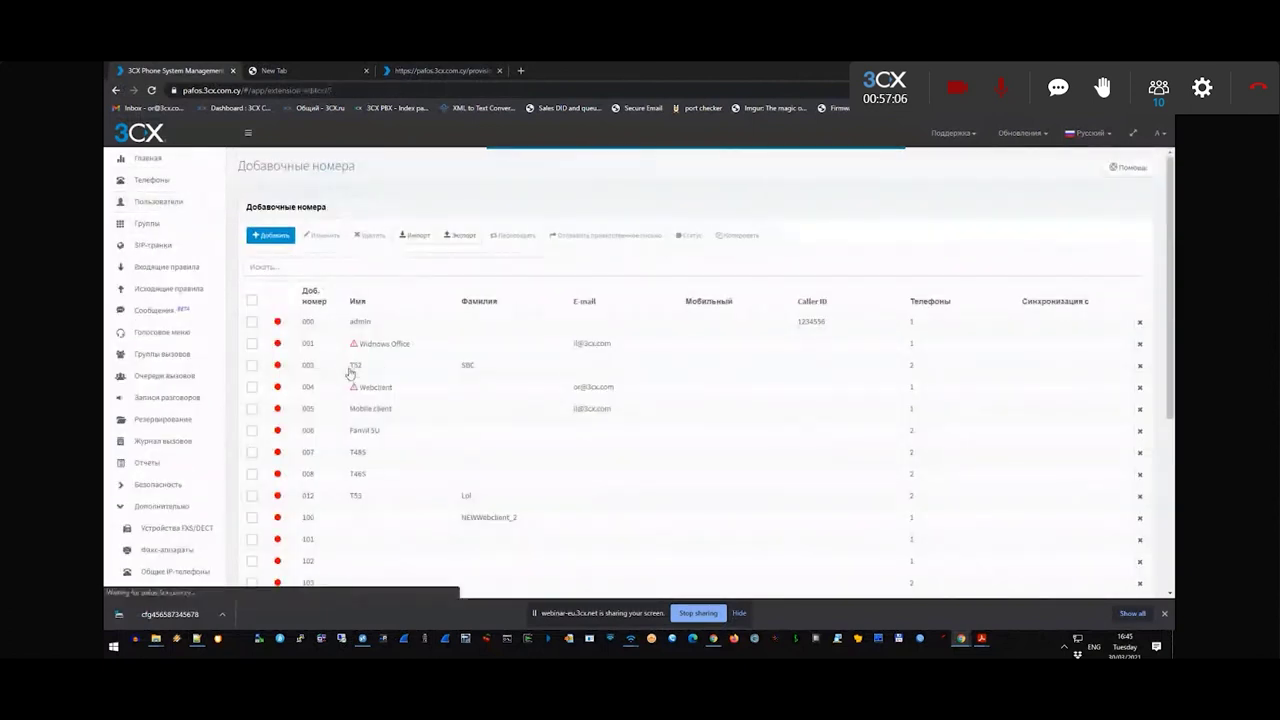
- Set extension 003's Способ автонастройки to Удаленное SIP подключение (STUN)
double_click(352, 370)
left_click(553, 211)
scroll(362, 451, "down", 1)
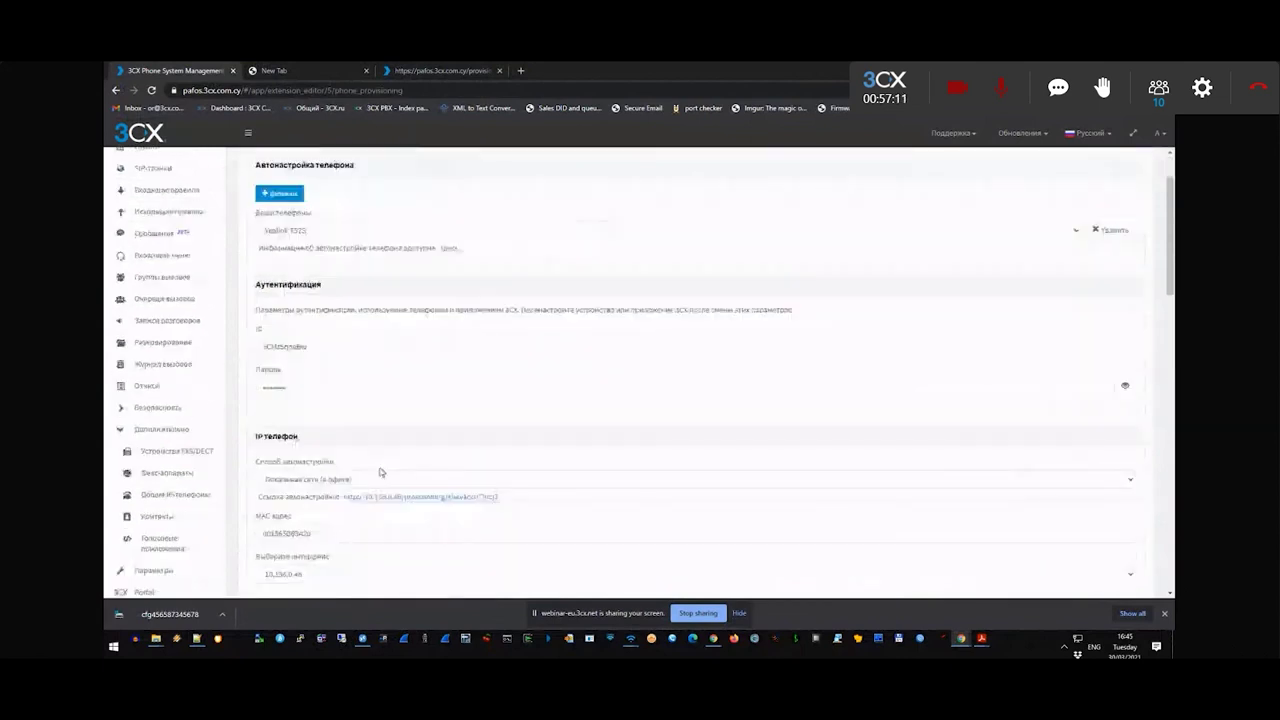
left_click(380, 476)
left_click(380, 480)
- Copy extension 003's provisioning link, open a new browser tab, and select the MAC address
left_click_drag(521, 490, 343, 490)
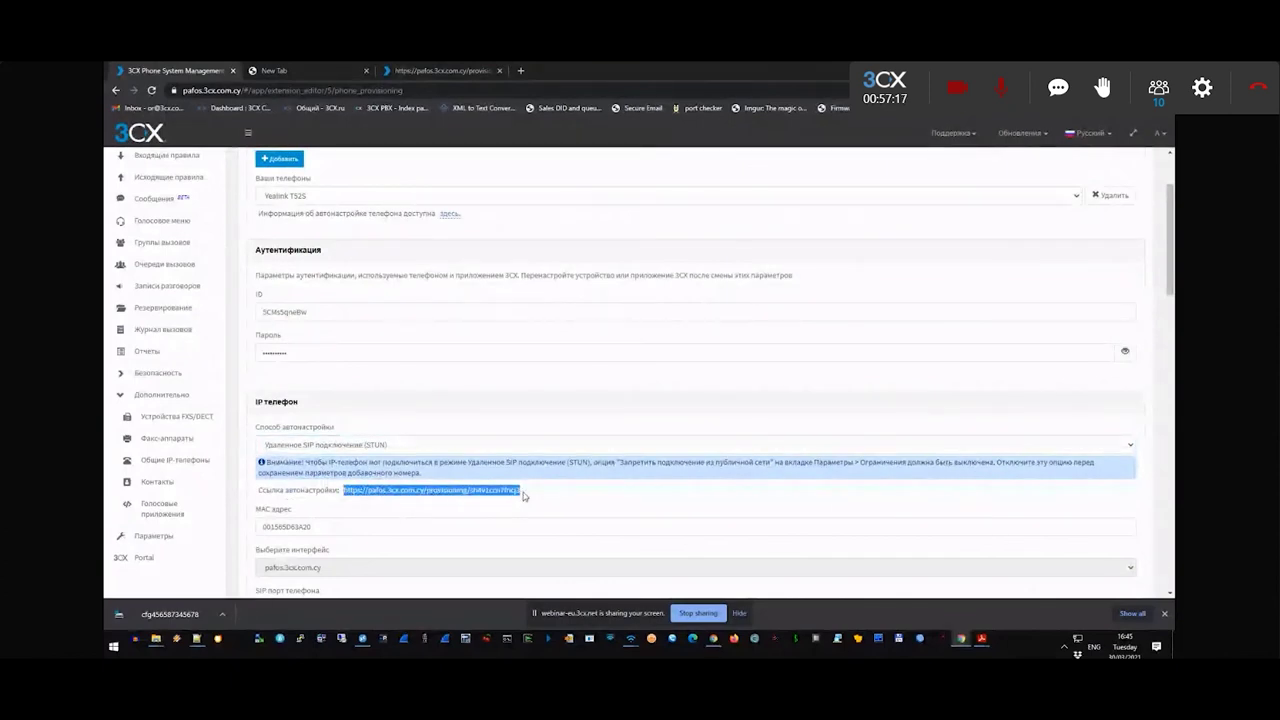
right_click(490, 496)
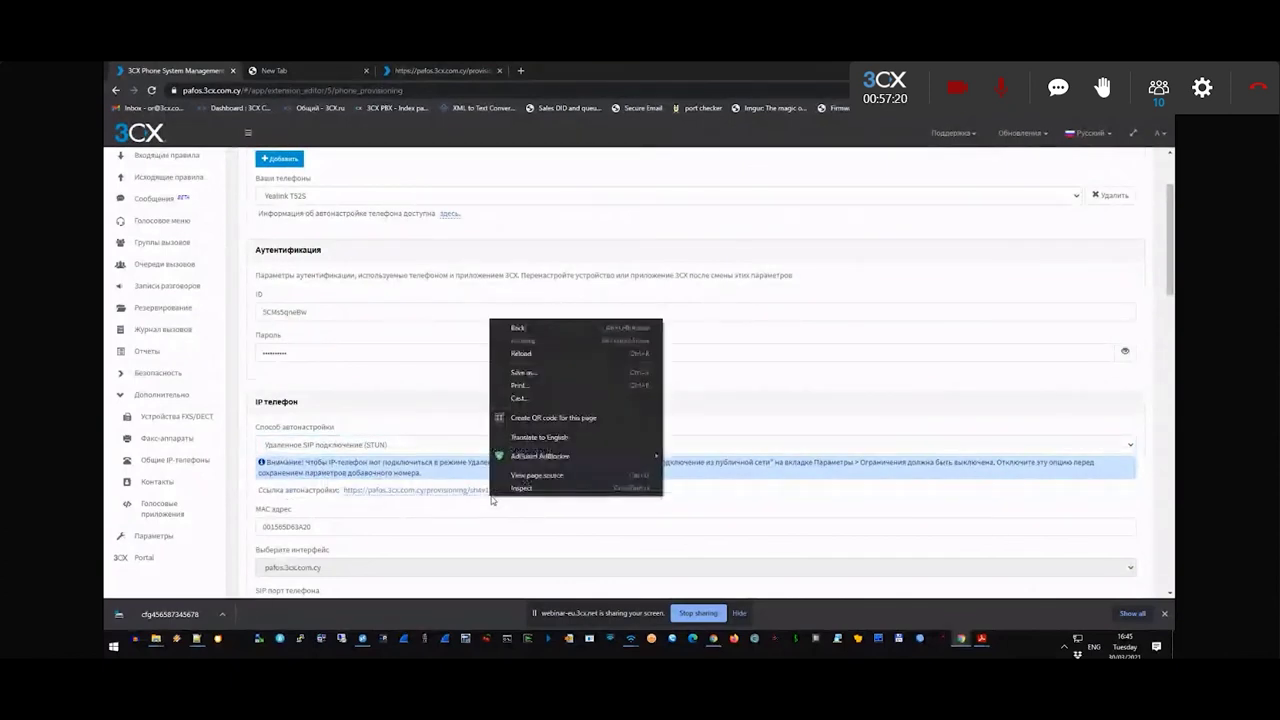
left_click(426, 506)
left_click_drag(343, 490, 521, 491)
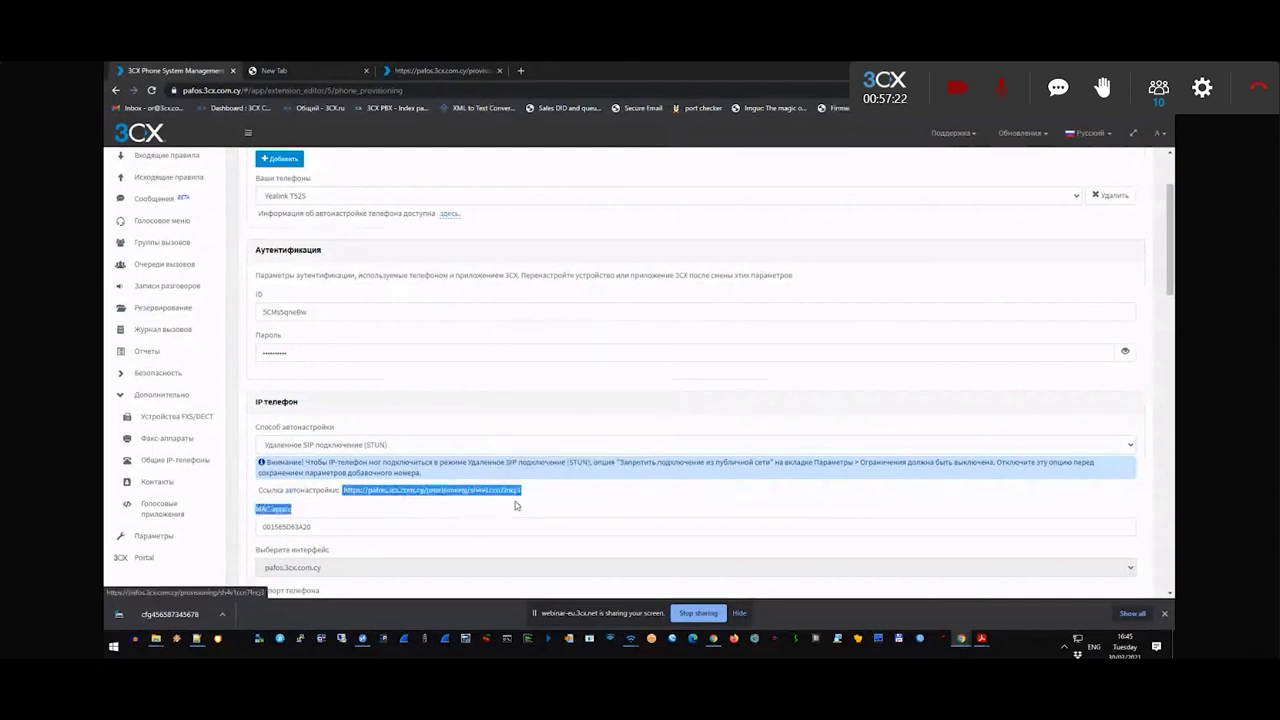
left_click(521, 72)
left_click(170, 70)
double_click(286, 526)
key("ctrl+c")
- Paste the provisioning link with the MAC and '.cfg' appended into the new tab and request it
left_click(527, 70)
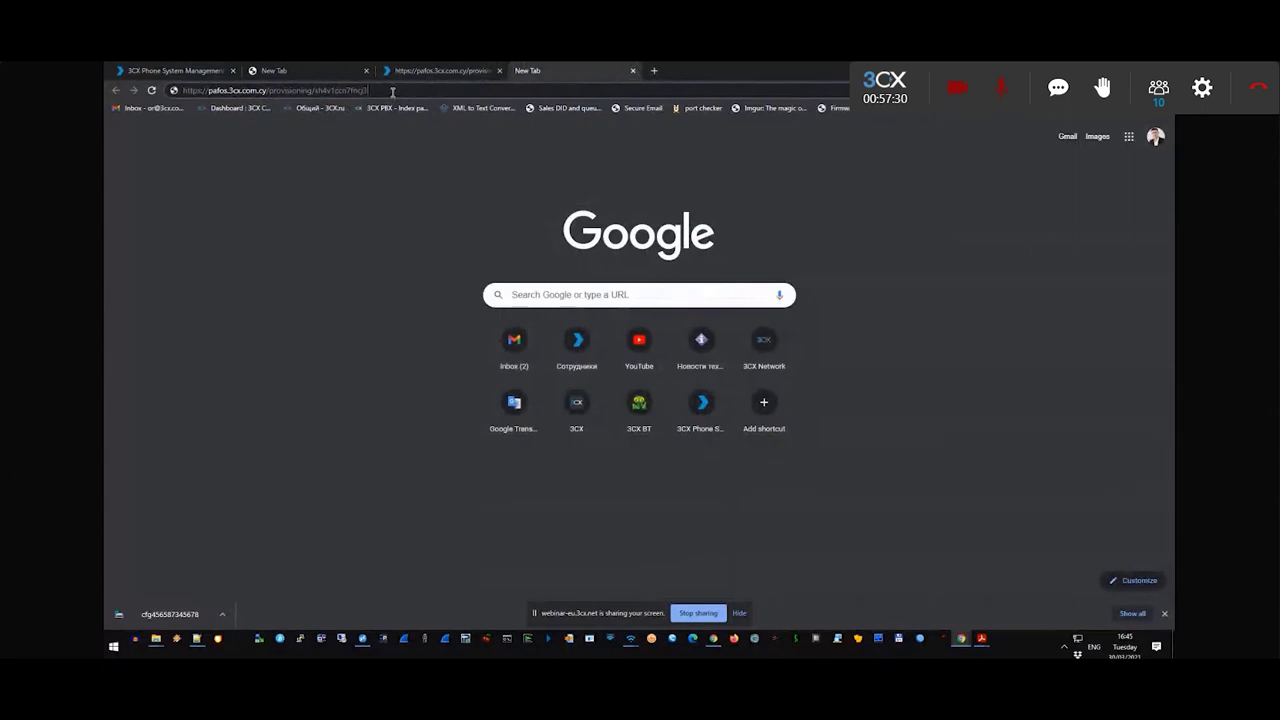
left_click(392, 91)
type("https://pafos.3cx.com.cy/provisioning/sh4v1ccn7fncj3/")
key("ctrl+v")
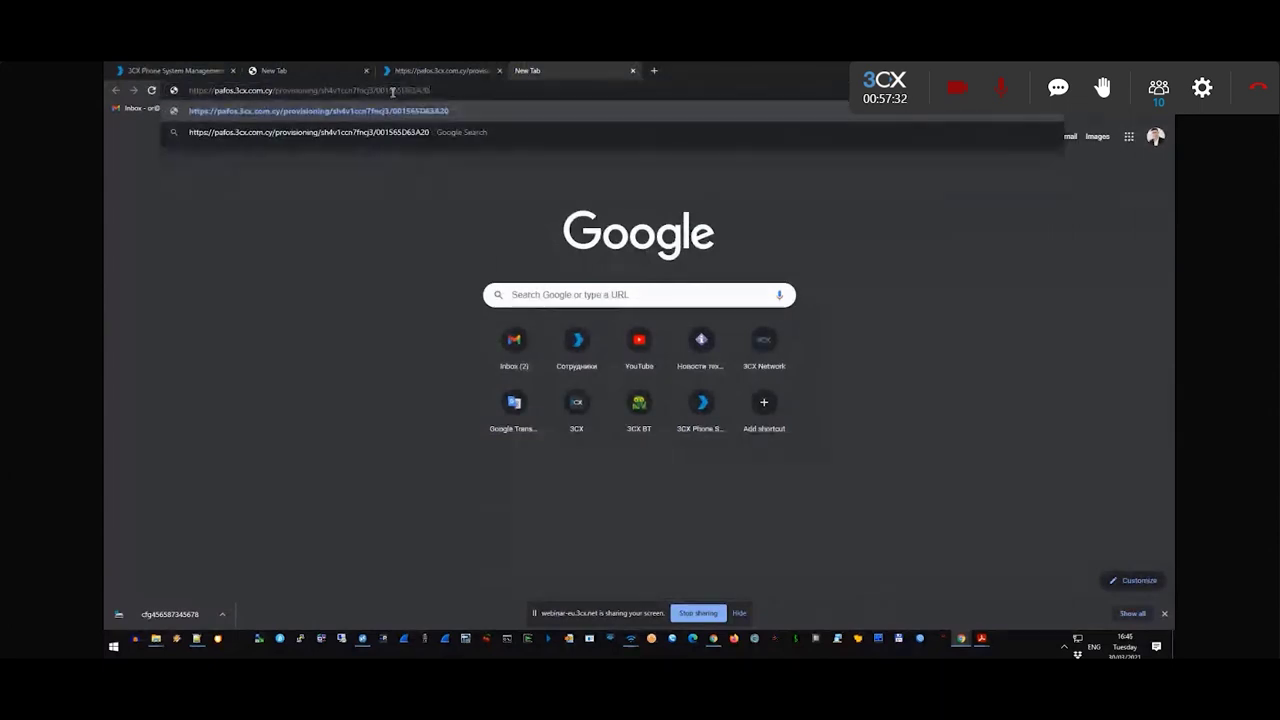
type(".cfg")
key("Return")
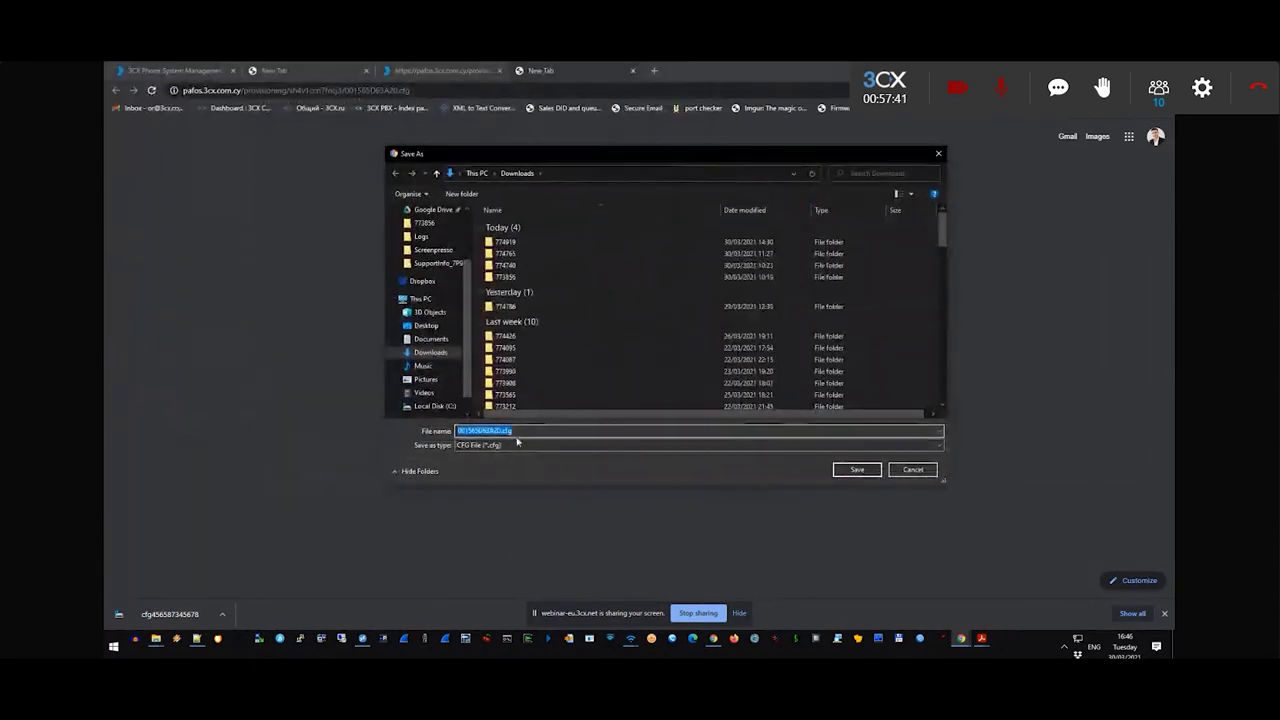
- Save 001565D63A20.cfg to Downloads, review it in Notepad++, then close it
left_click(857, 469)
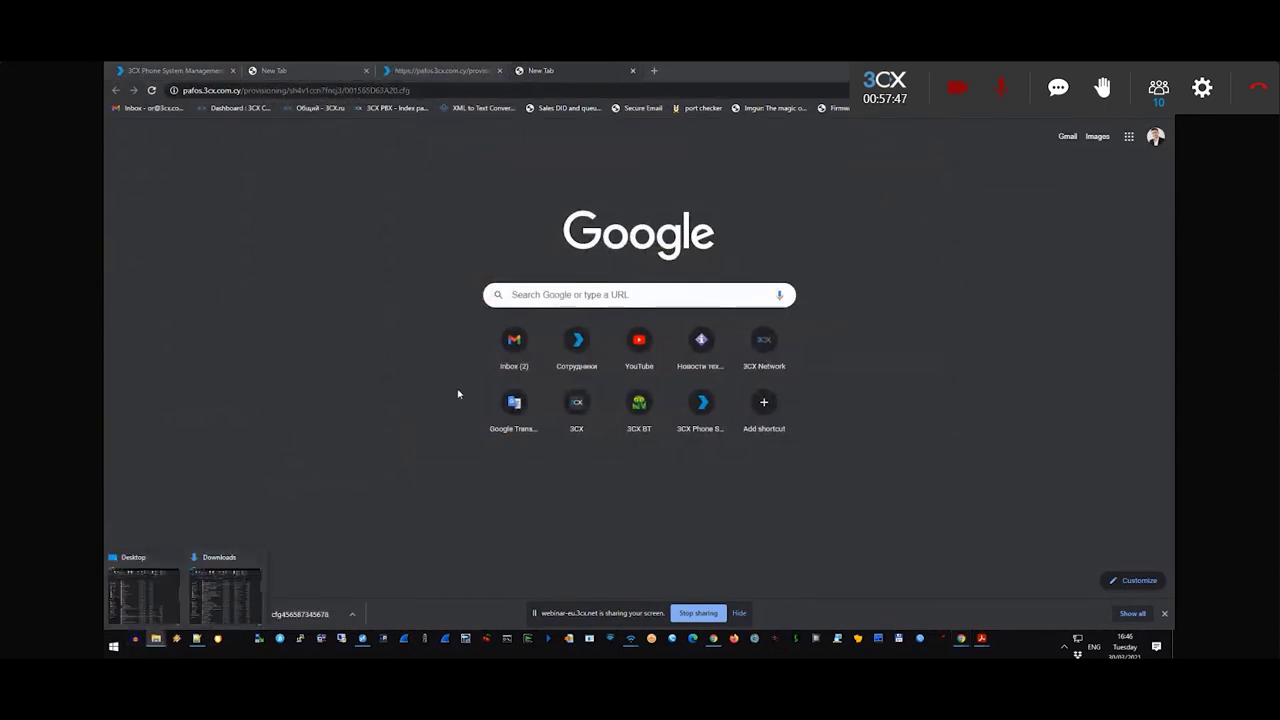
left_click(224, 595)
double_click(505, 341)
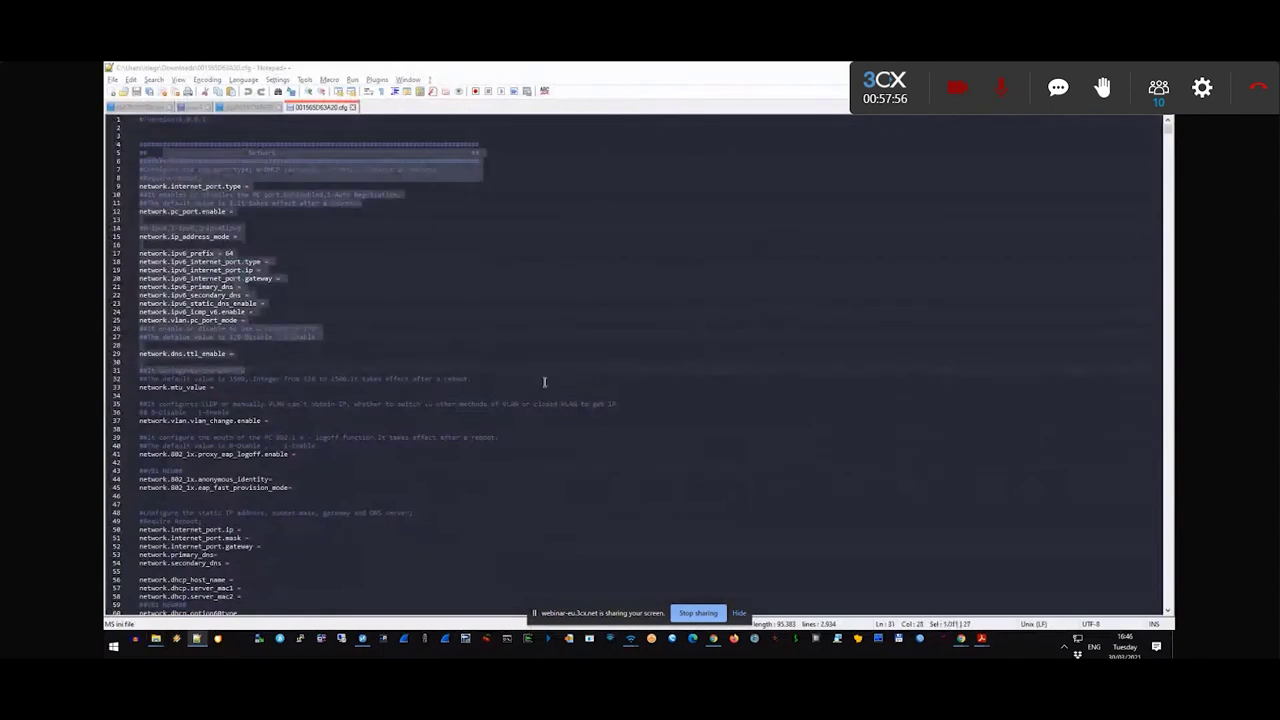
scroll(544, 381, "down", 20)
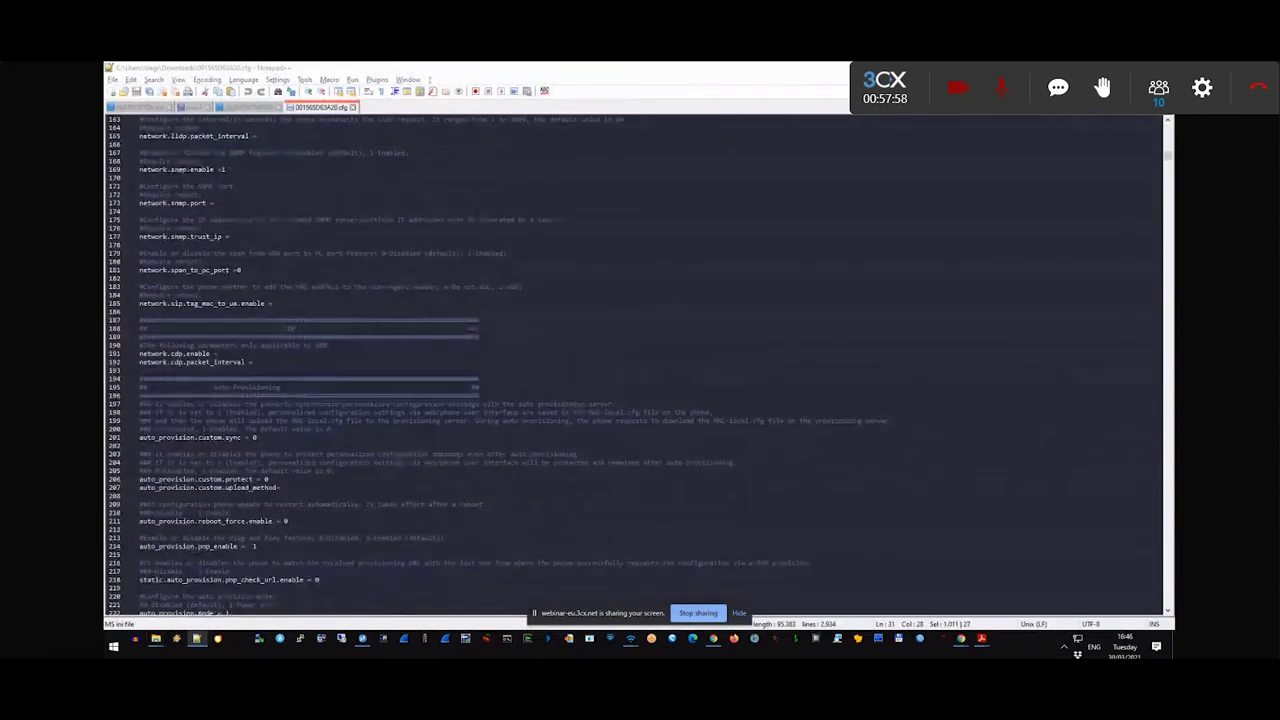
key("alt+F4")
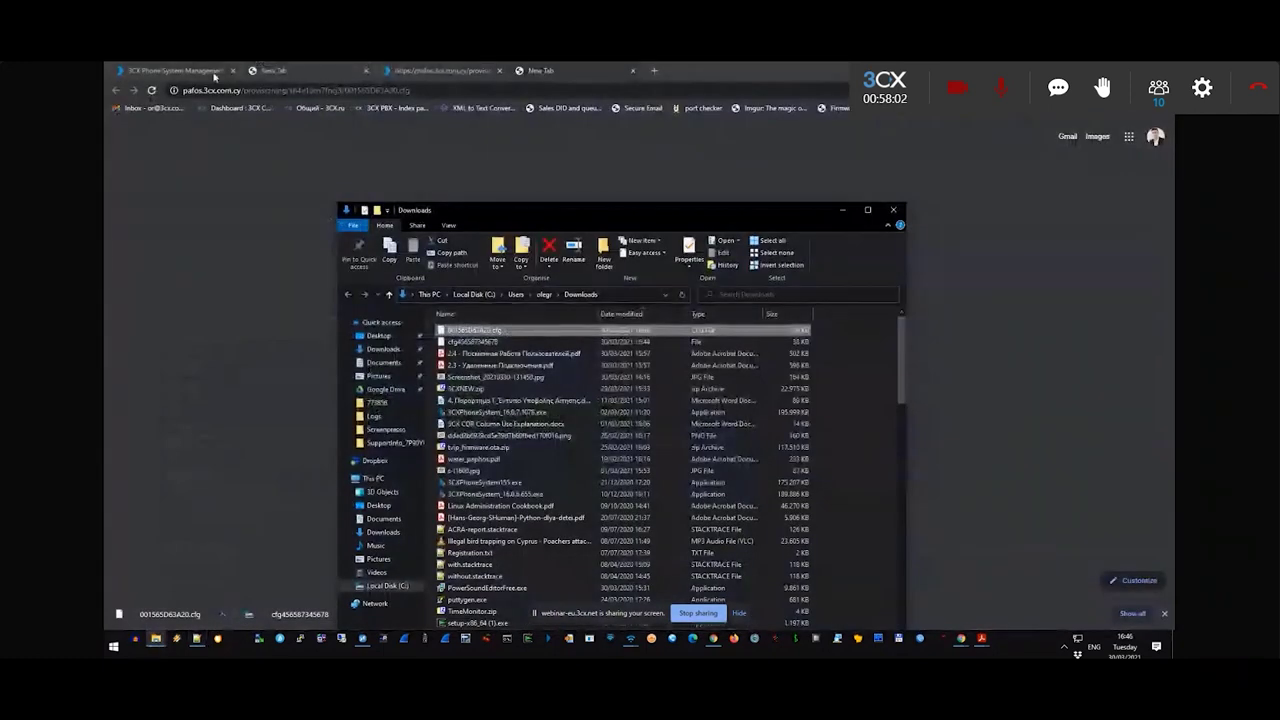
key("alt+Tab")
scroll(380, 300, "up", 10)
- Find extension 111, re-tick 'Запретить подключение из публичной сети' on Параметры, and save
left_click(158, 201)
left_click(400, 266)
type("111")
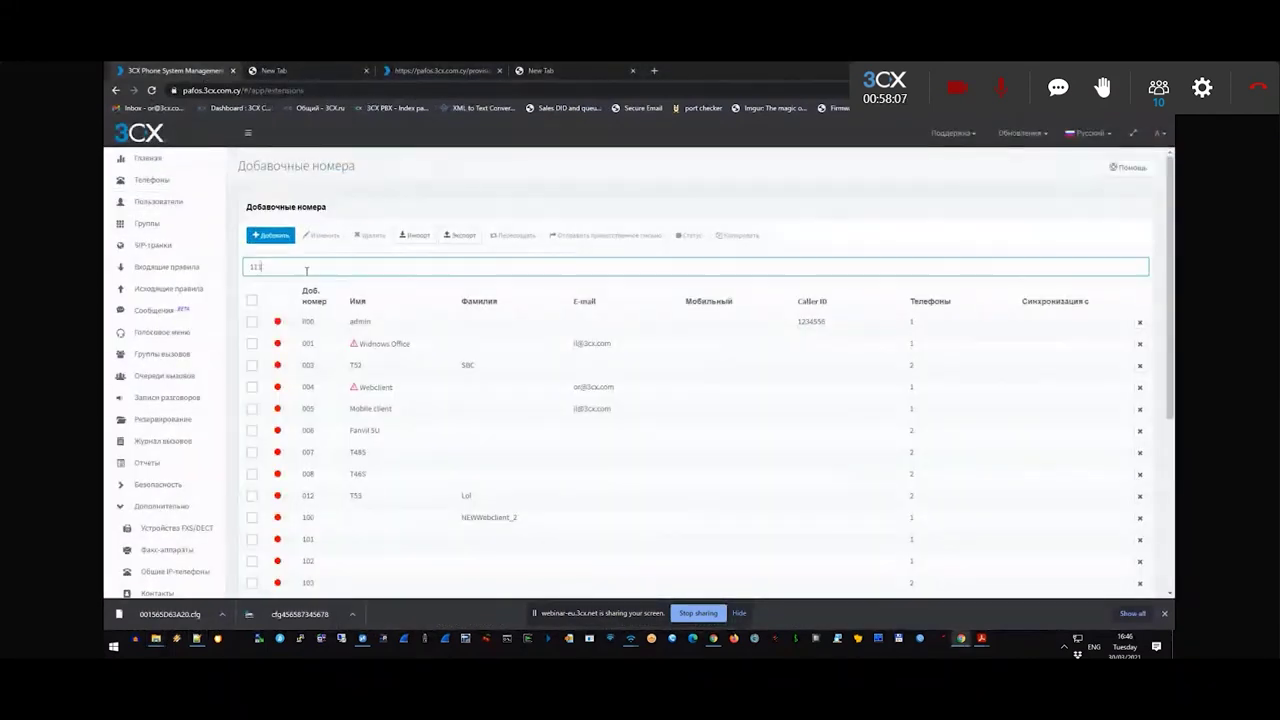
double_click(420, 318)
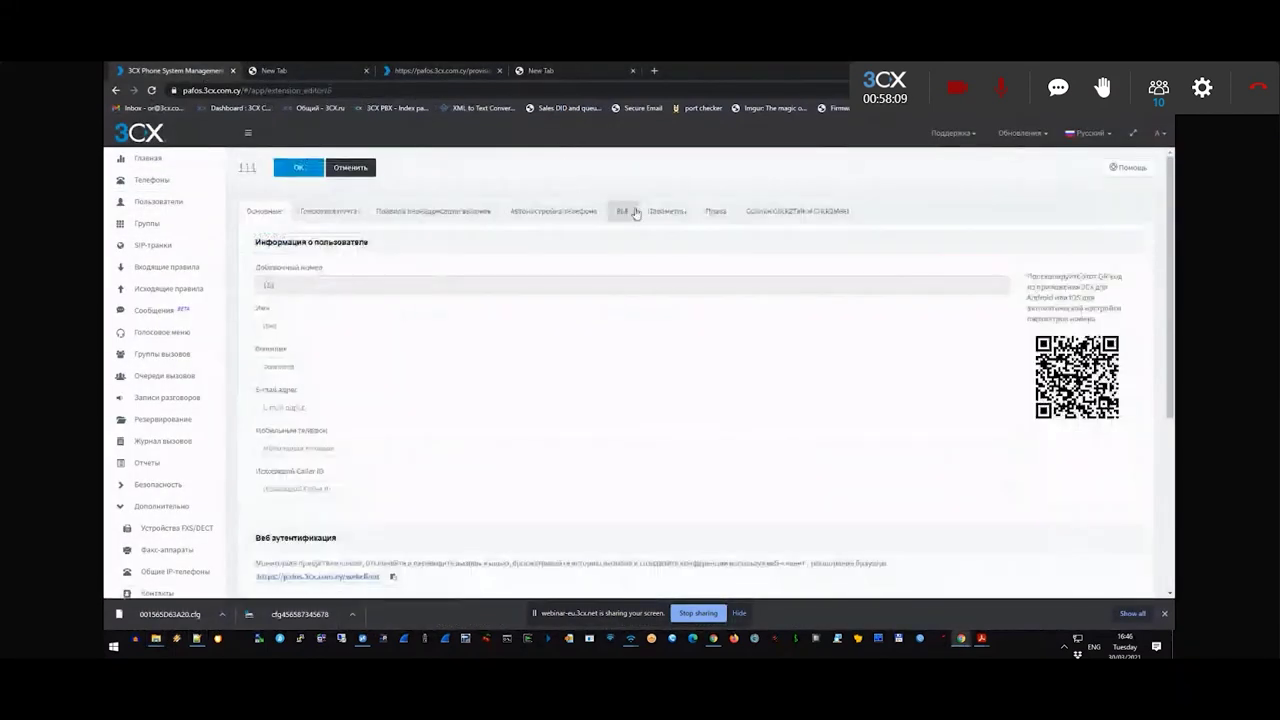
left_click(664, 213)
left_click(262, 347)
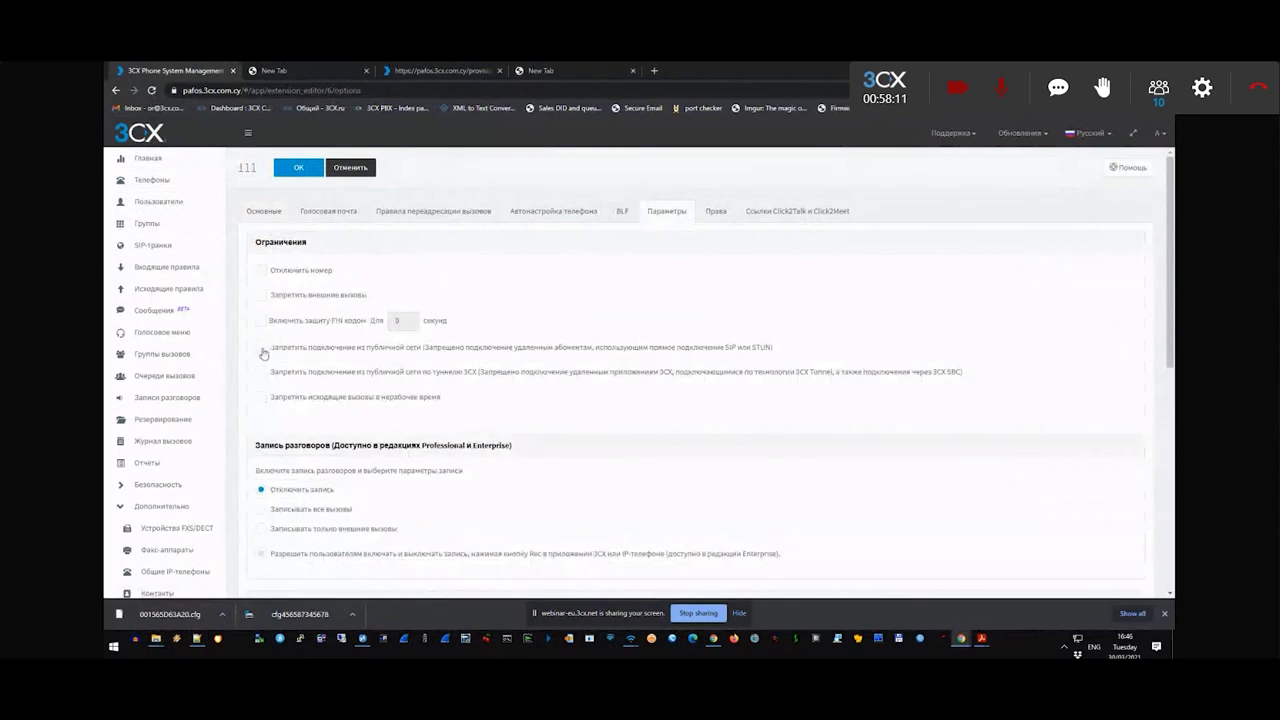
left_click(294, 170)
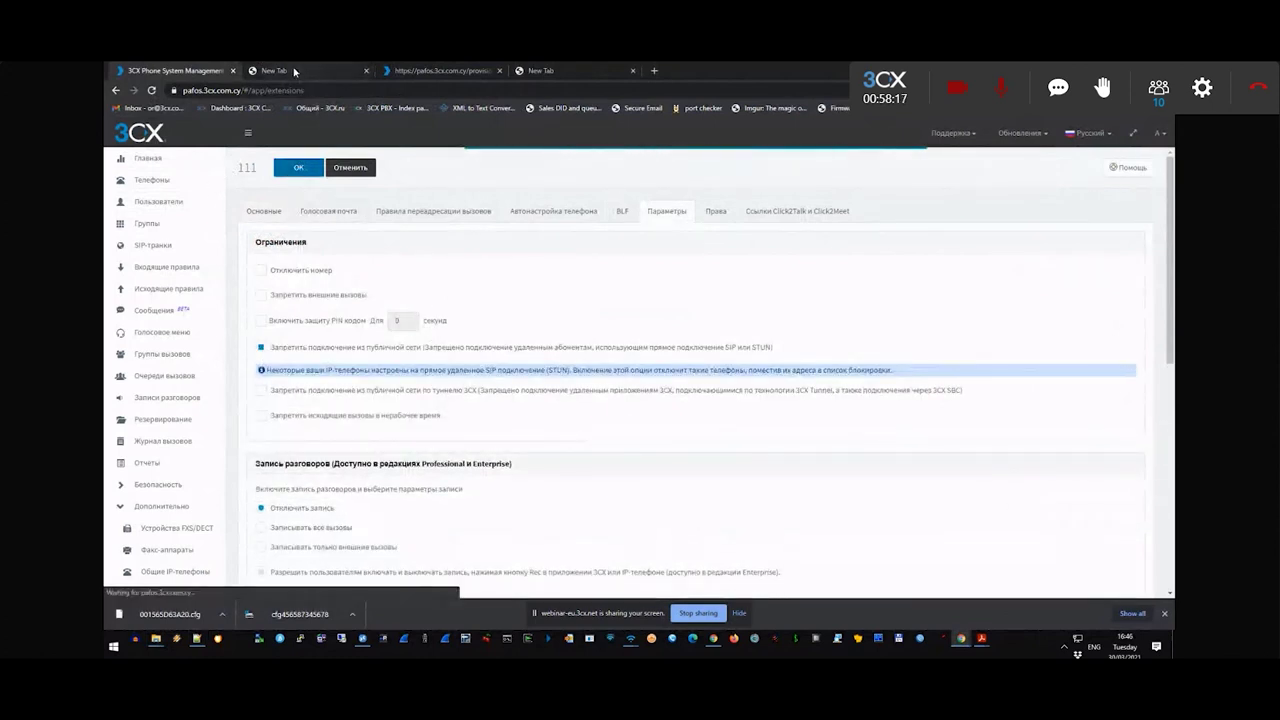
left_click(443, 70)
left_click(300, 70)
left_click(423, 90)
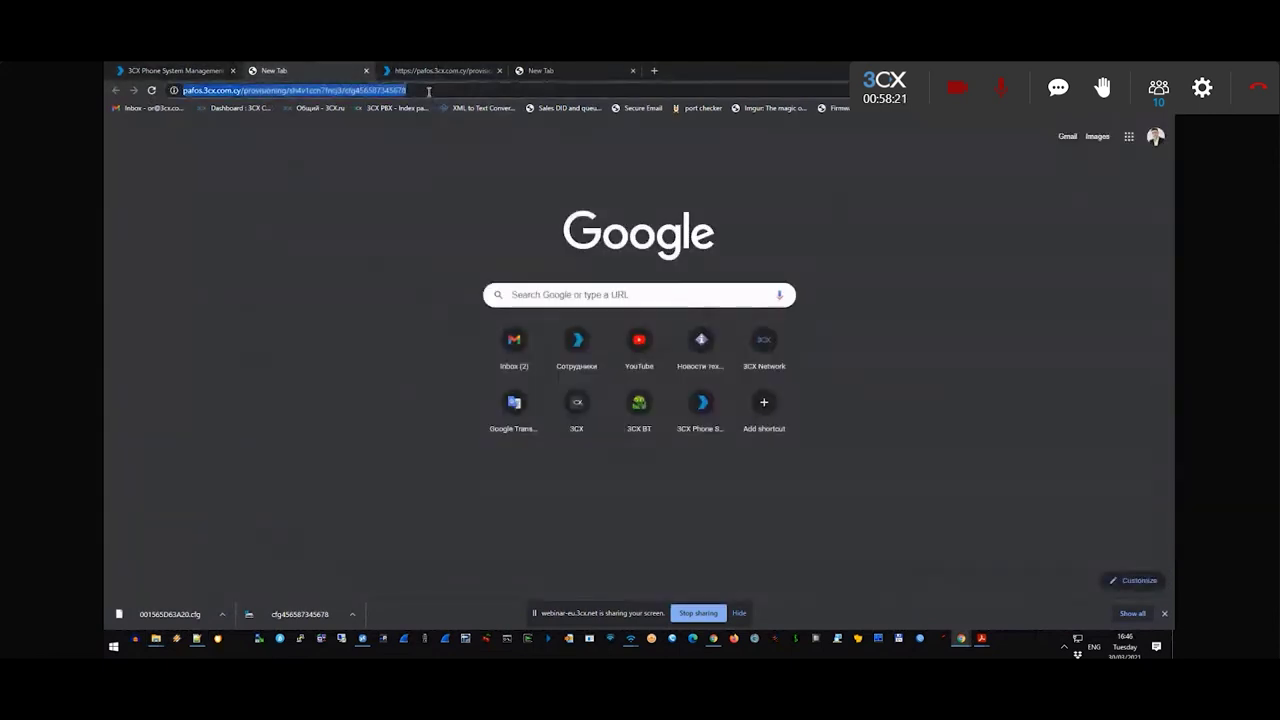
left_click(416, 90)
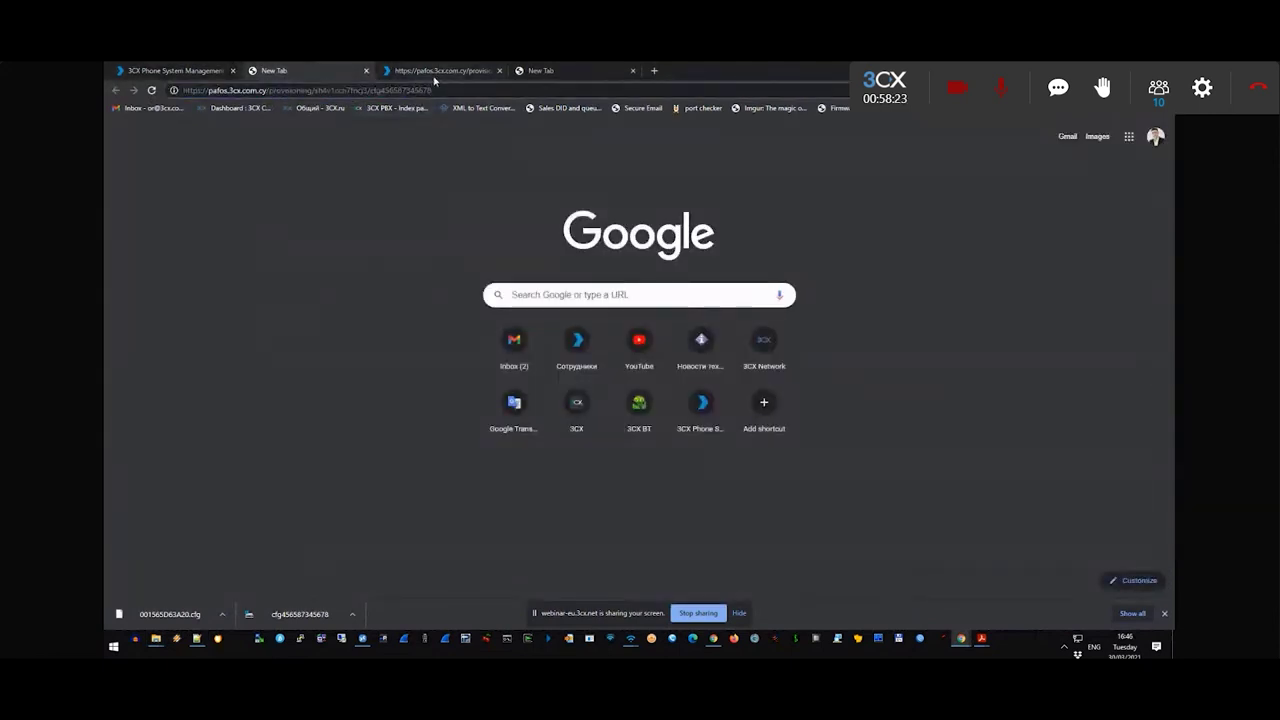
key("Return")
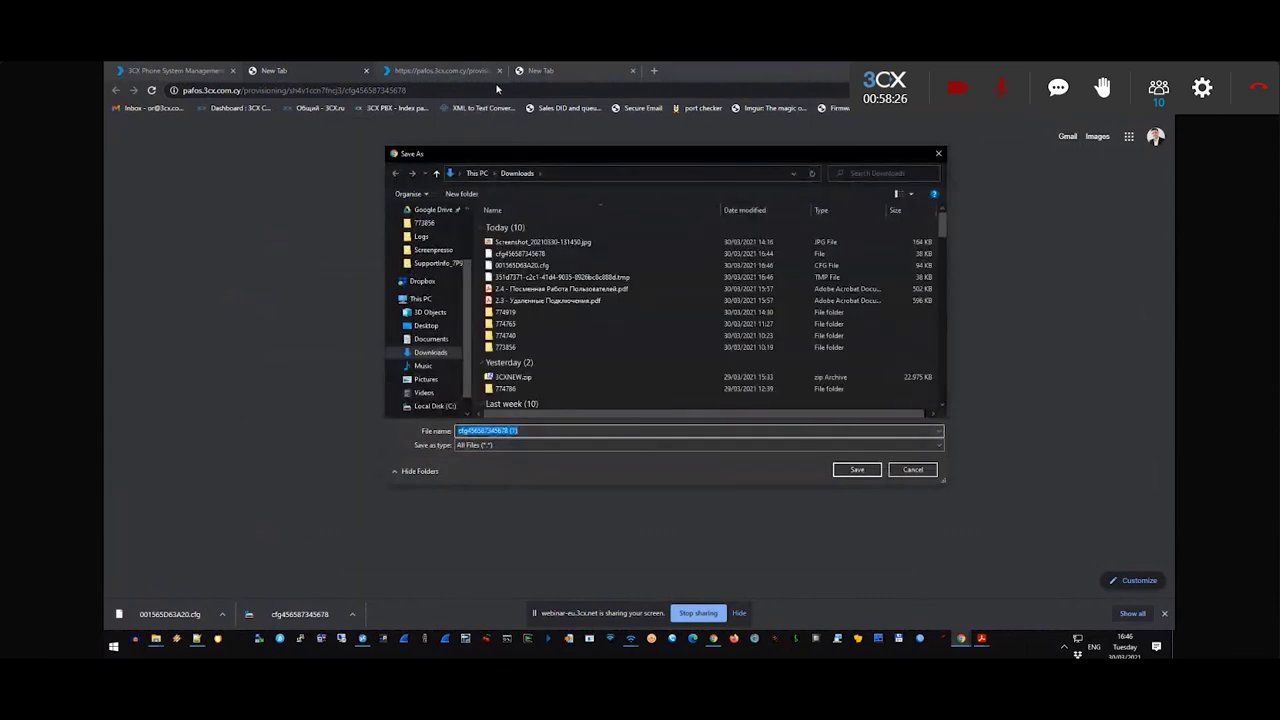
left_click(913, 470)
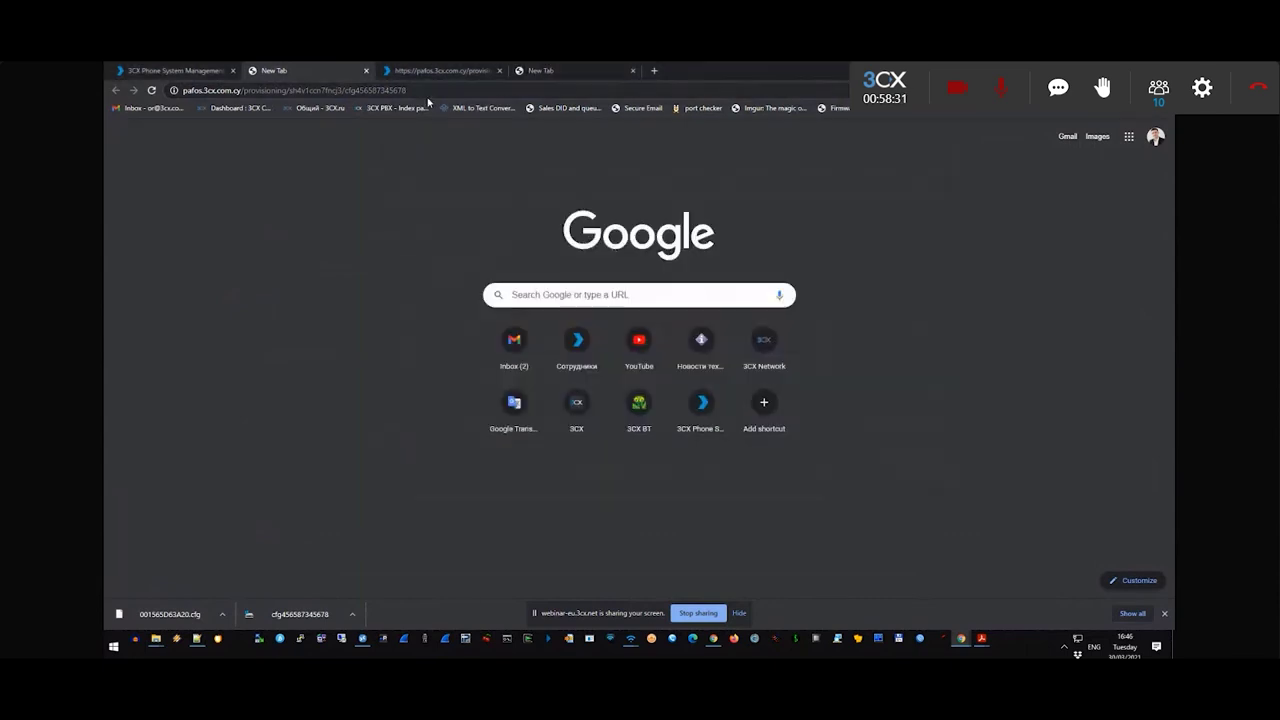
left_click(361, 90)
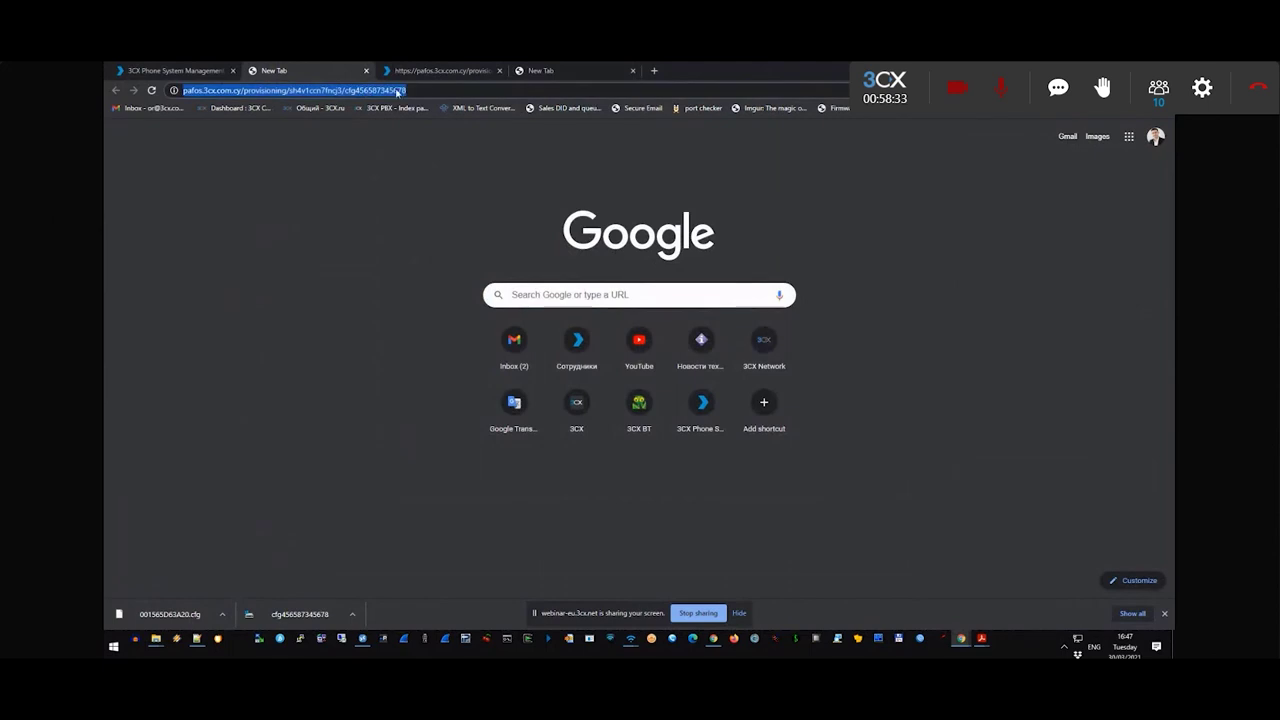
left_click(213, 72)
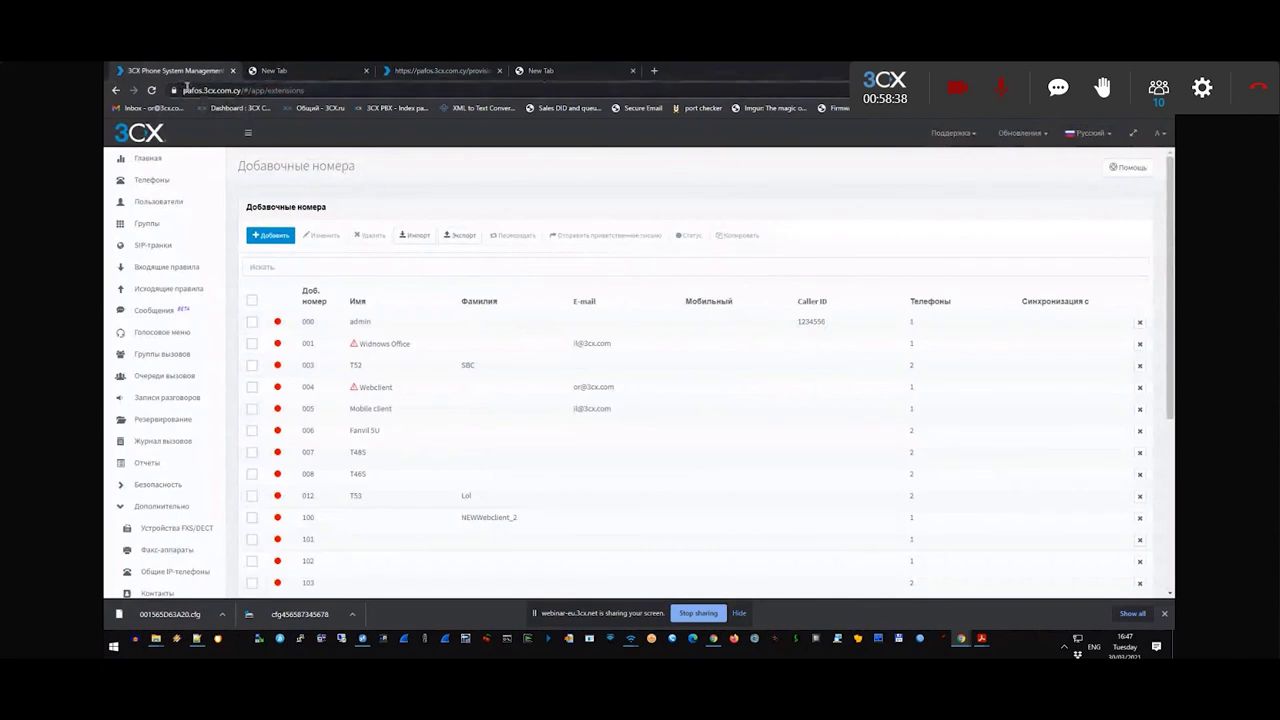
- Highlight the provisioning path and the https part of the URL, then return to the extensions list
key("ctrl+Tab")
left_click(250, 92)
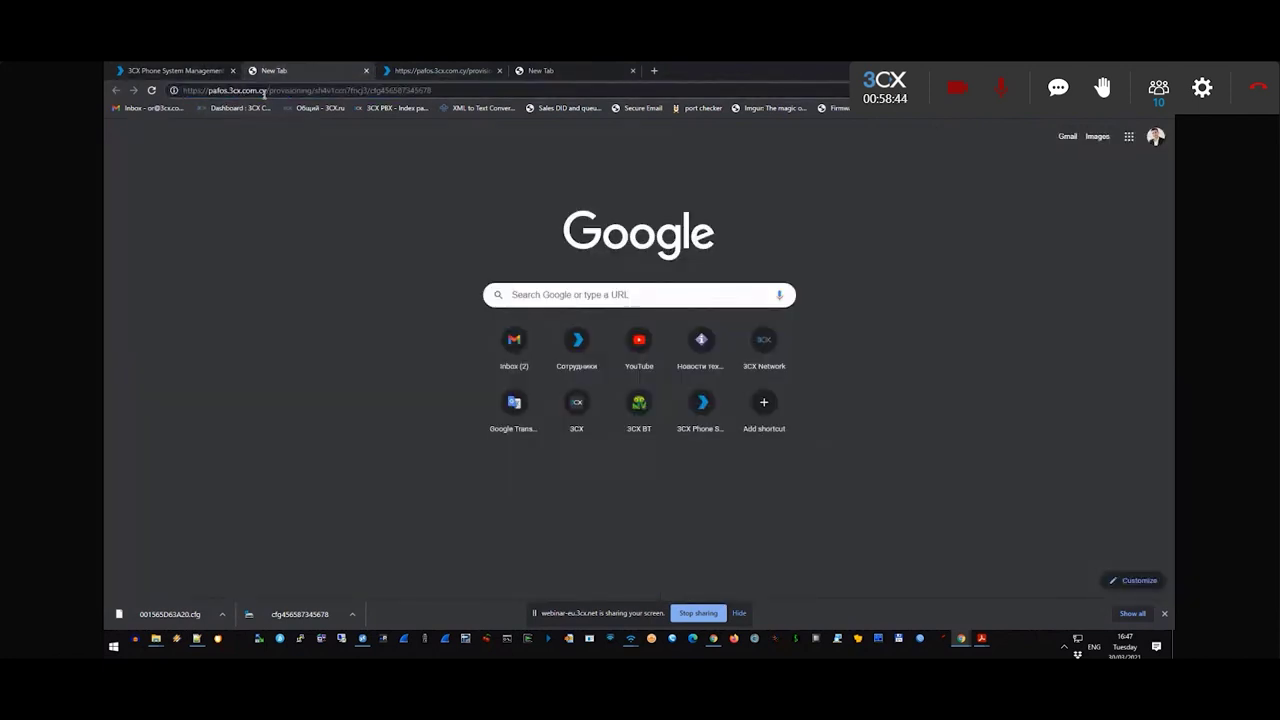
left_click_drag(268, 90, 456, 84)
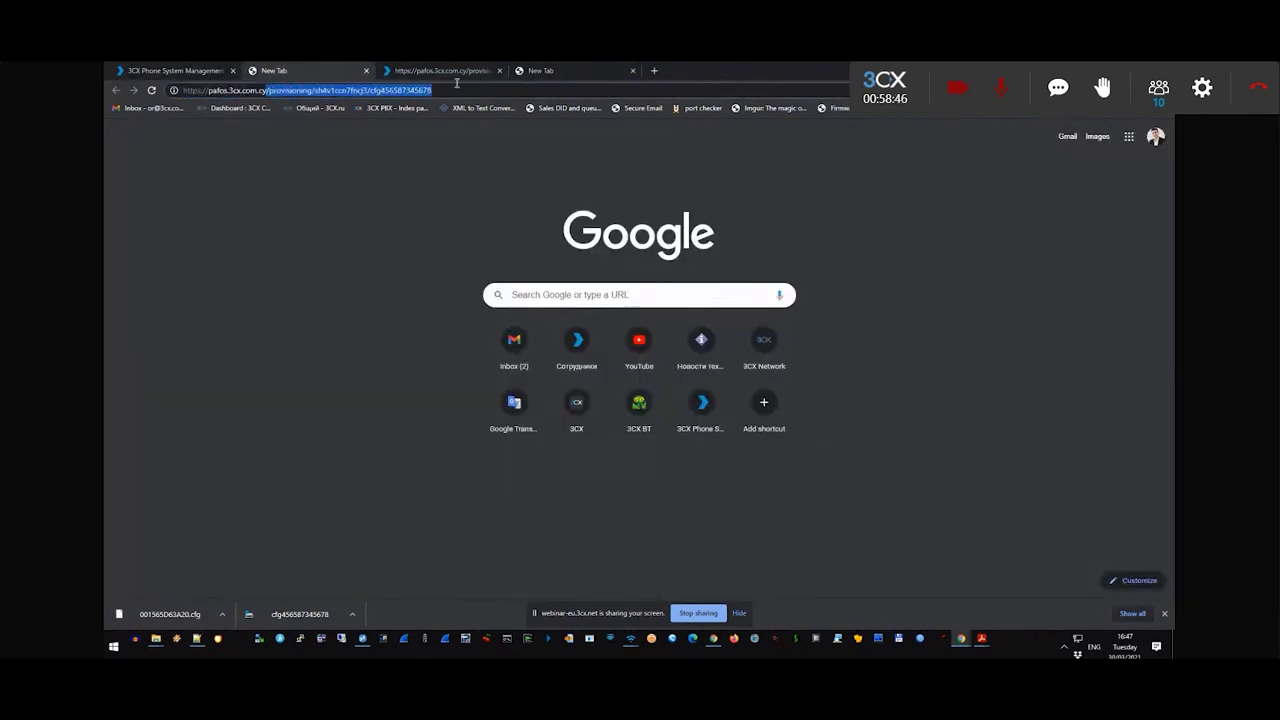
left_click(445, 92)
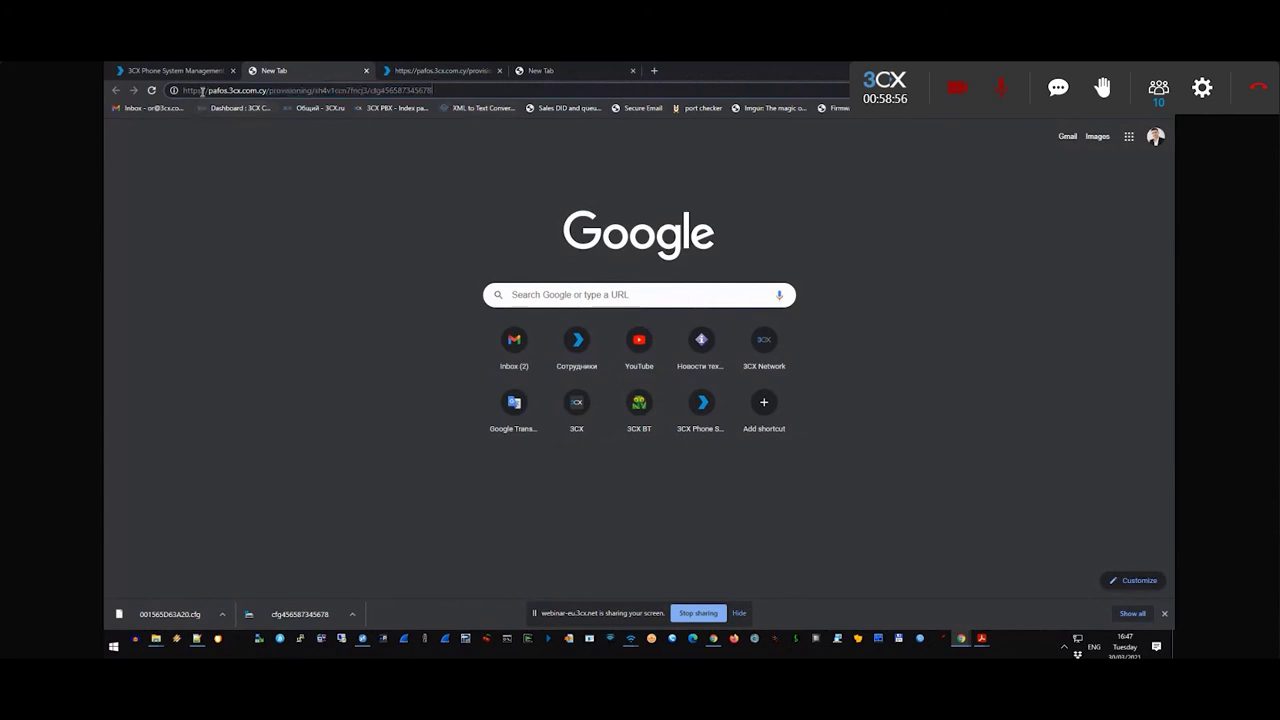
left_click_drag(202, 89, 180, 86)
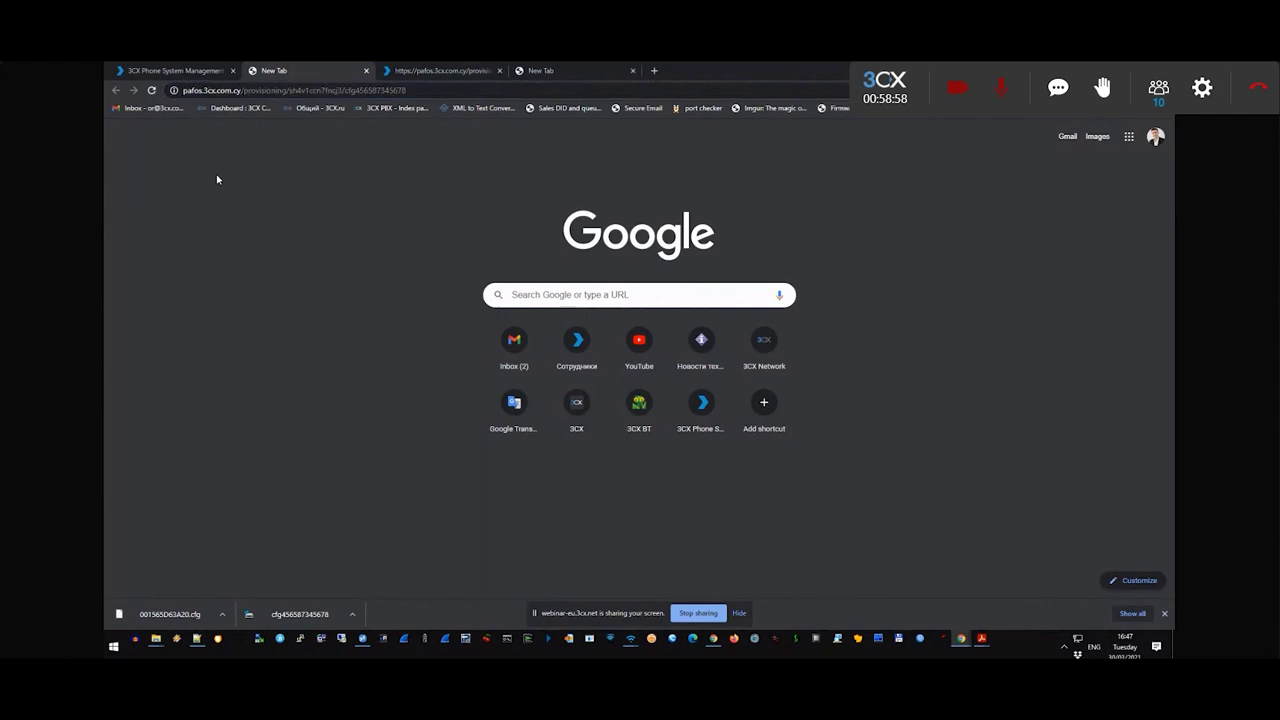
left_click(170, 70)
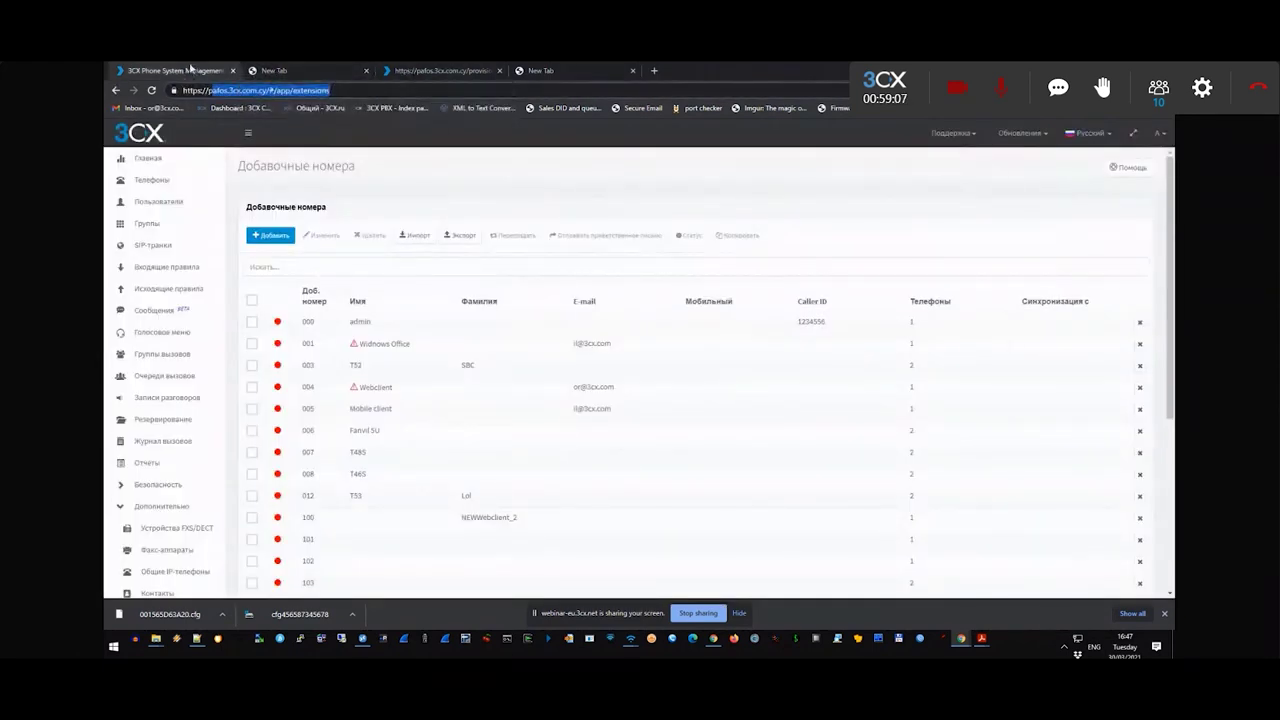
- Go to the system settings and open the Security settings page
scroll(303, 287, "down", 3)
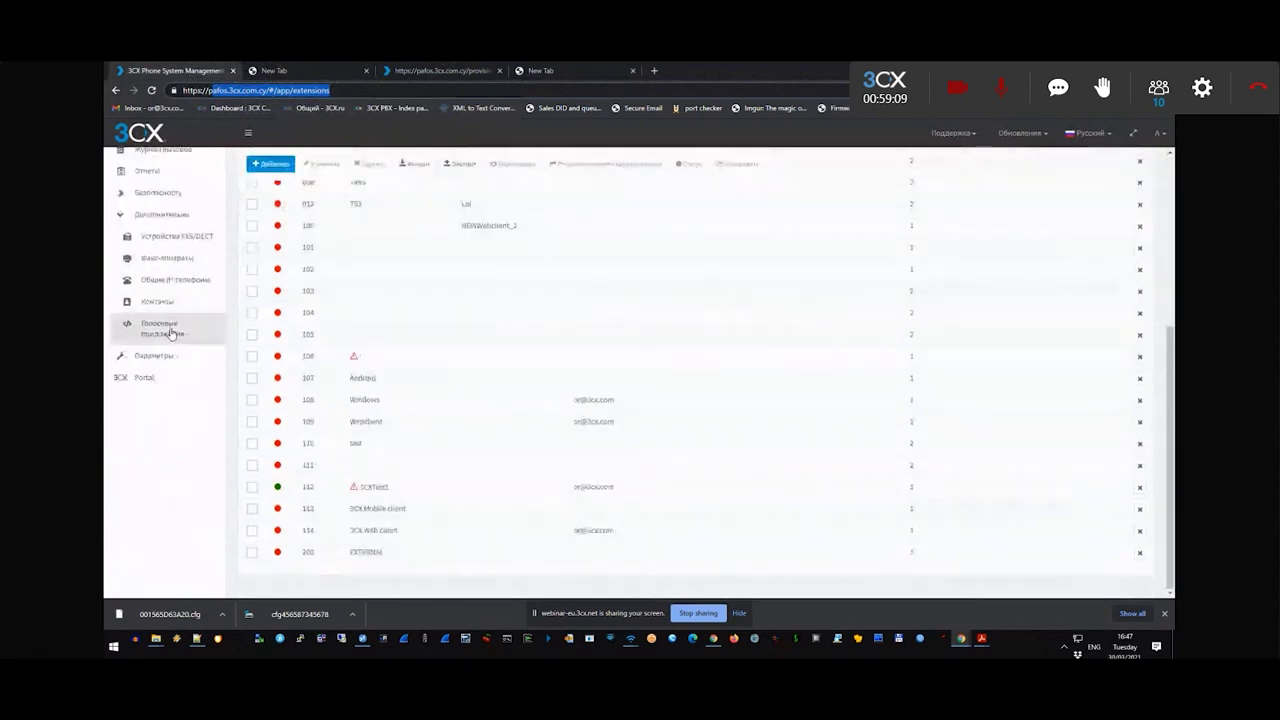
left_click(171, 362)
scroll(175, 370, "up", 3)
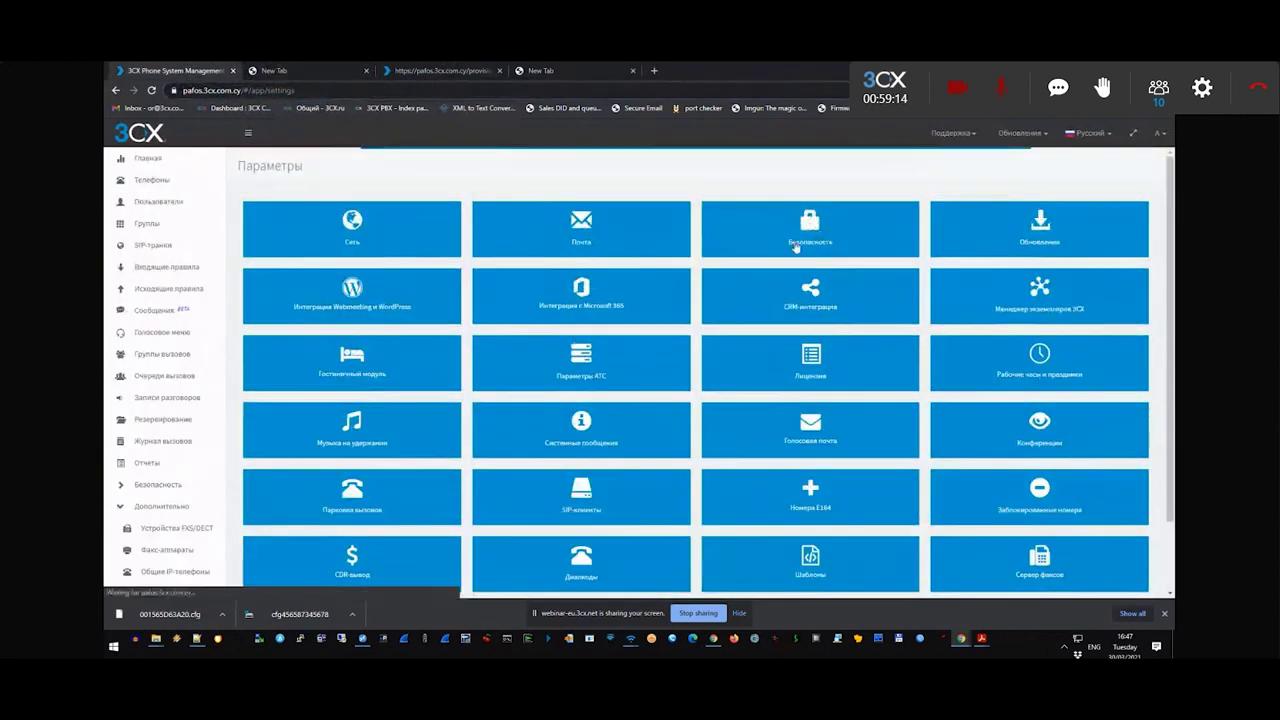
left_click(826, 237)
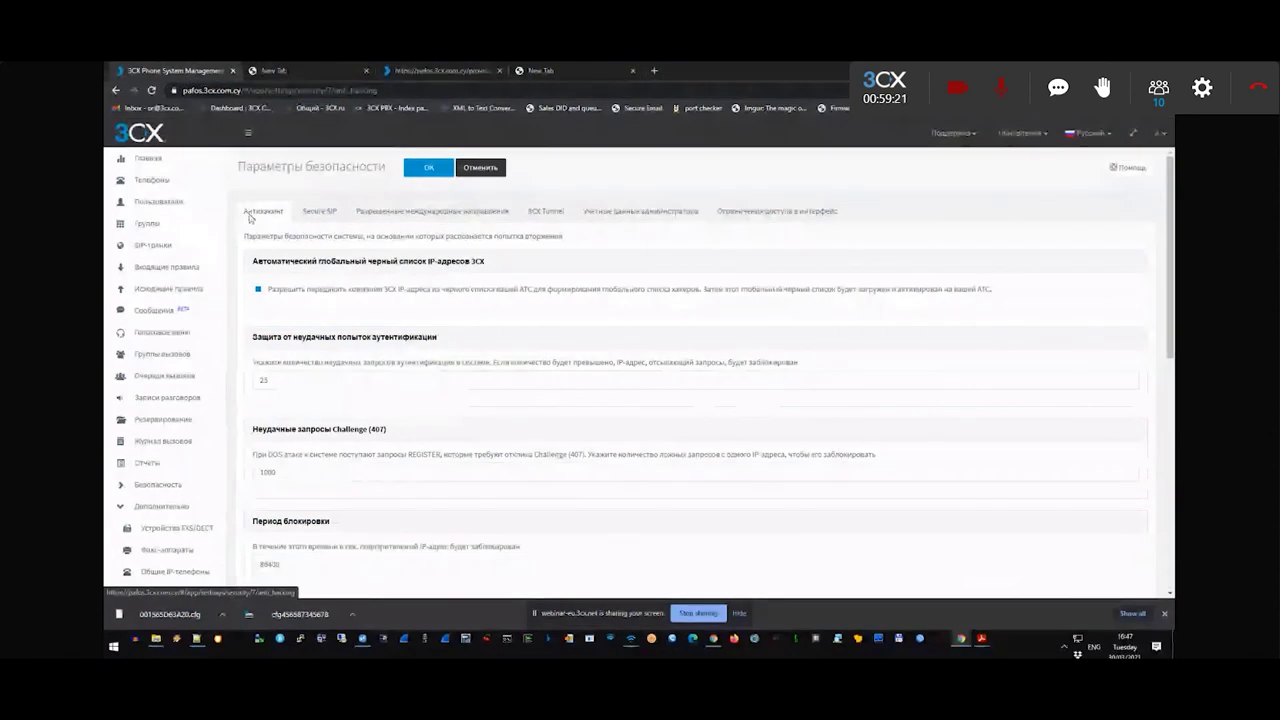
- Highlight the SSL/SecureSIP PCI compliance option and its 'TLS v1.2' description text
scroll(250, 218, "down", 10)
left_click_drag(252, 507, 519, 516)
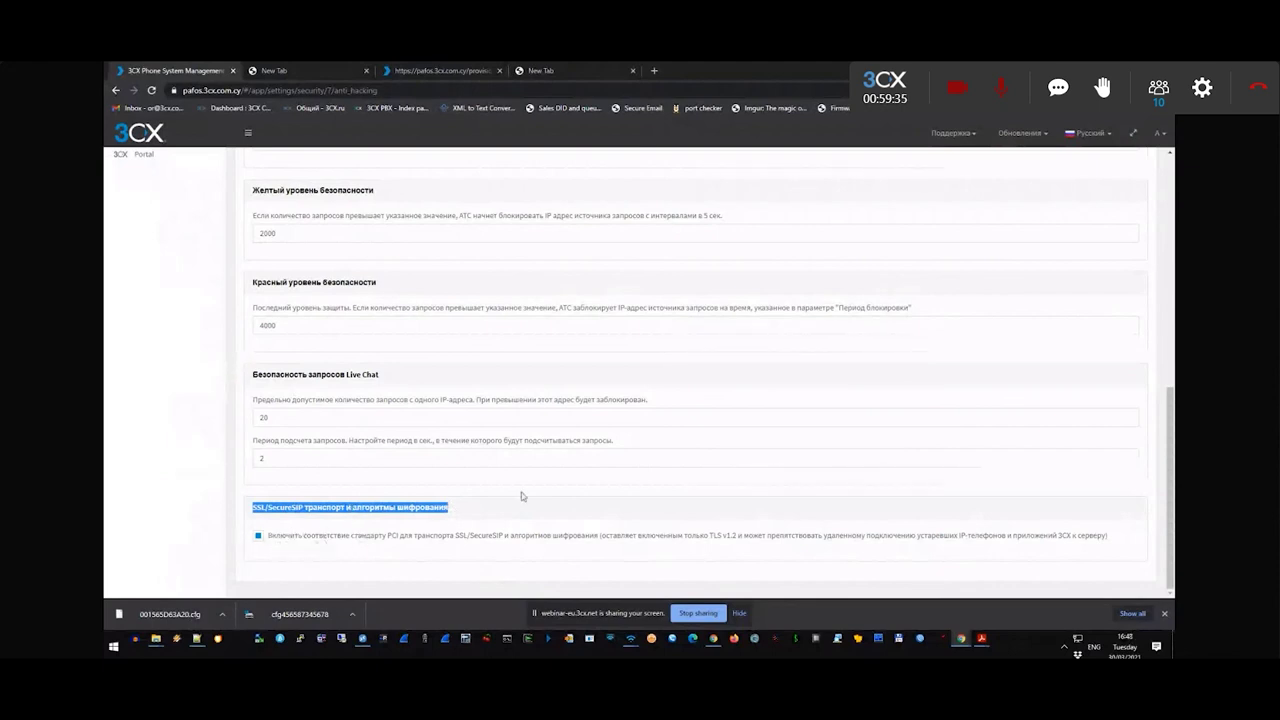
left_click_drag(268, 536, 523, 536)
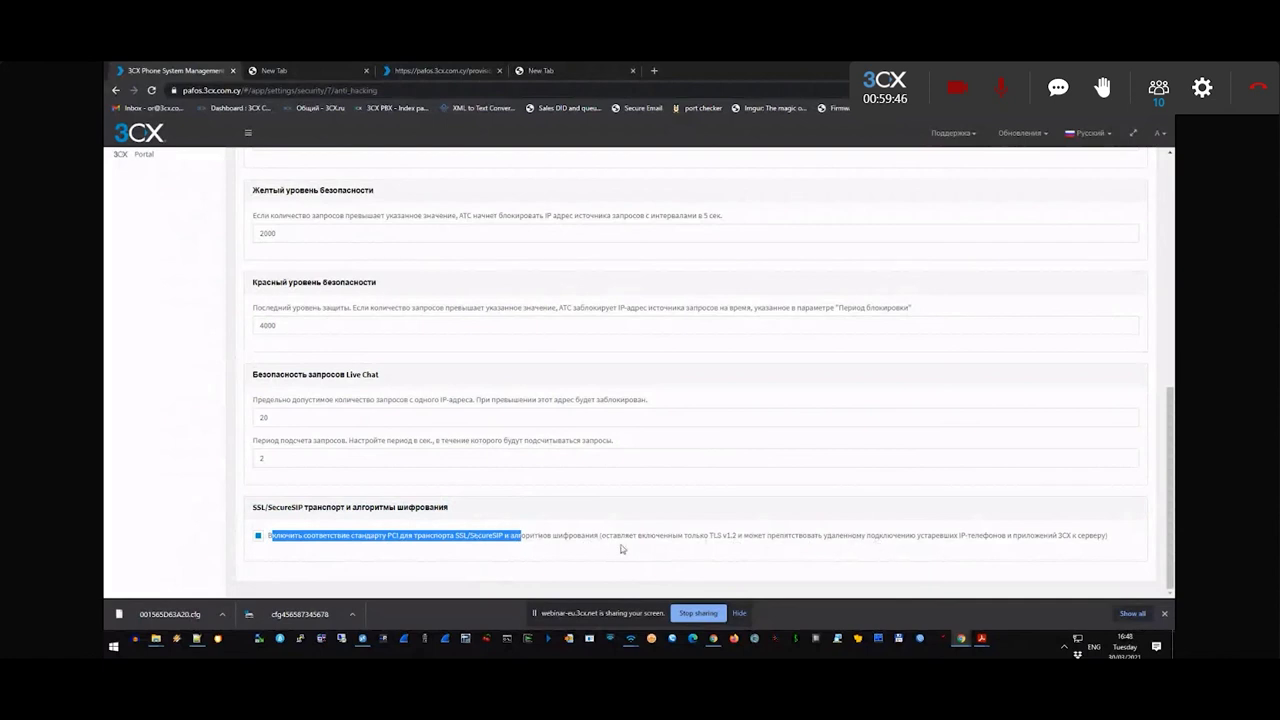
left_click_drag(711, 538, 733, 540)
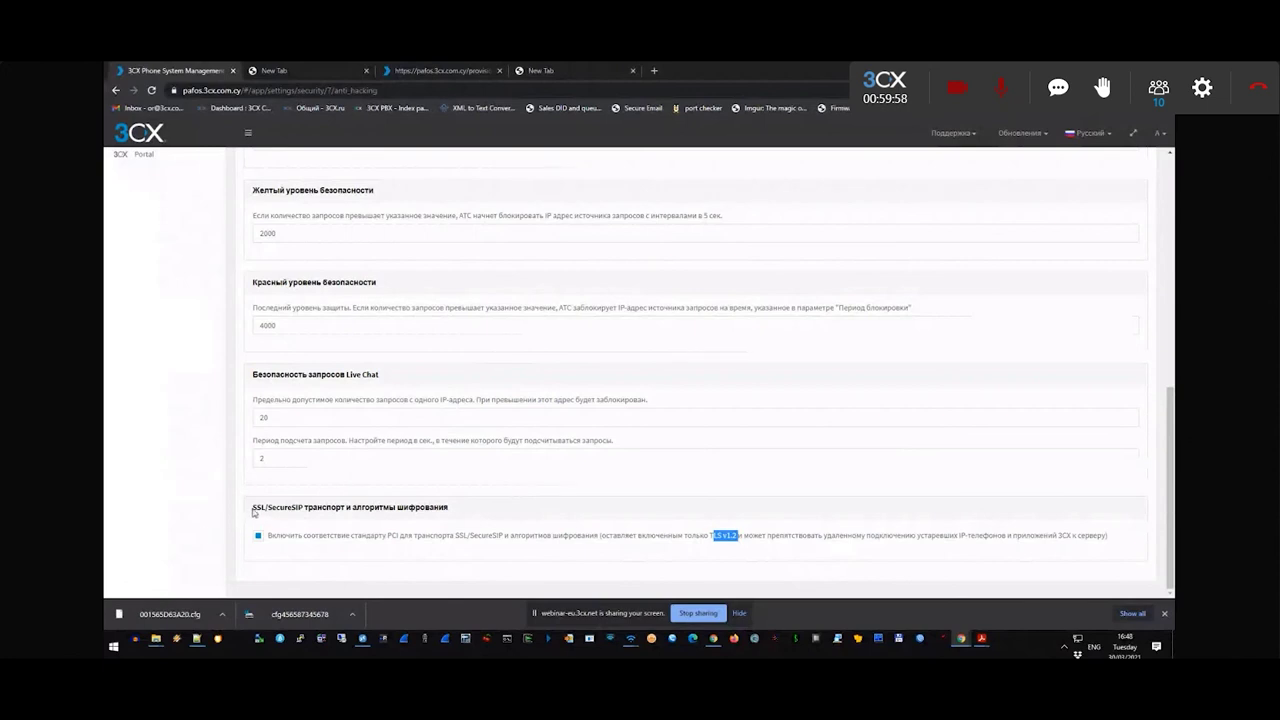
left_click_drag(254, 512, 443, 507)
left_click(503, 568)
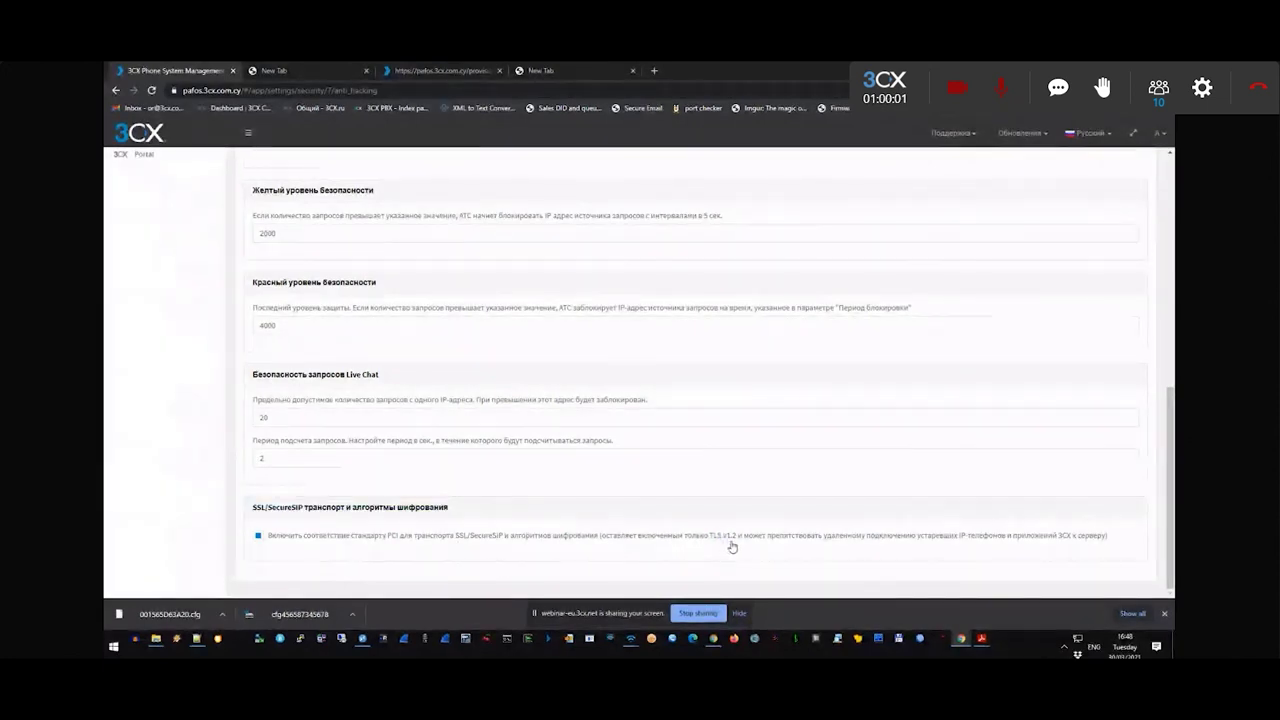
left_click_drag(711, 536, 736, 543)
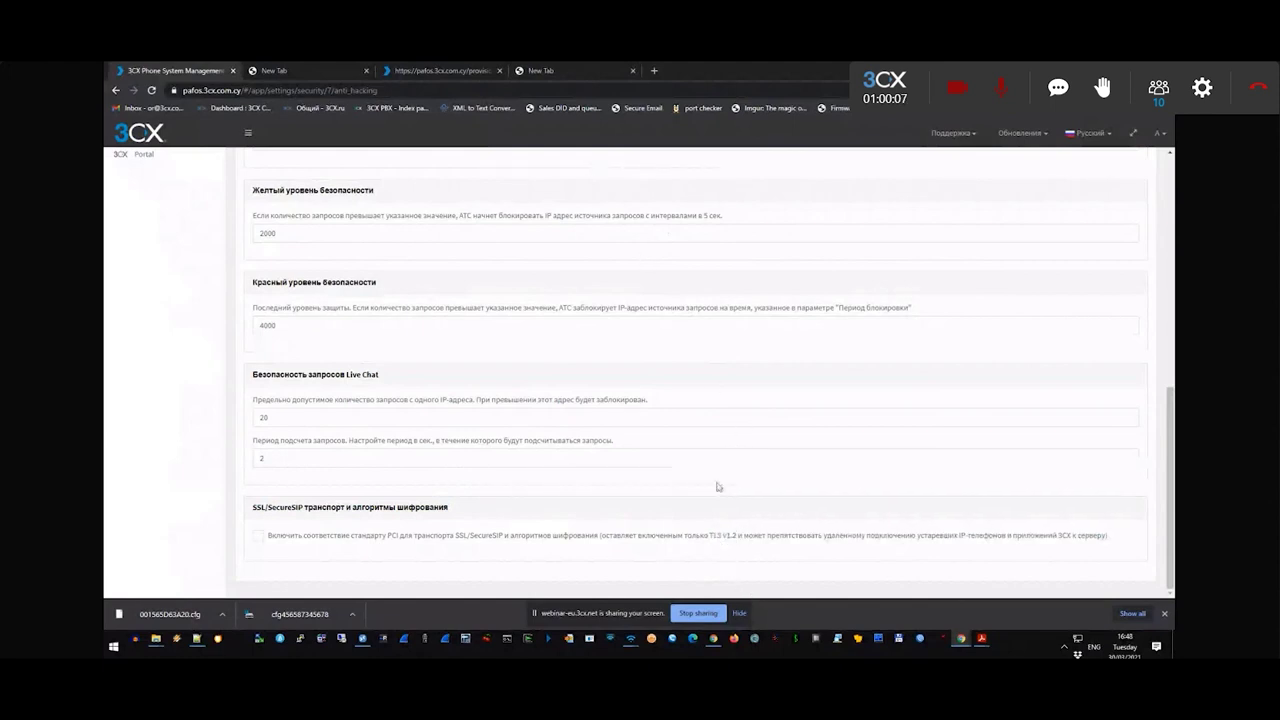
left_click(560, 70)
- Load 3cx.com and go to the Supported IP Phones page
type("3cx.com")
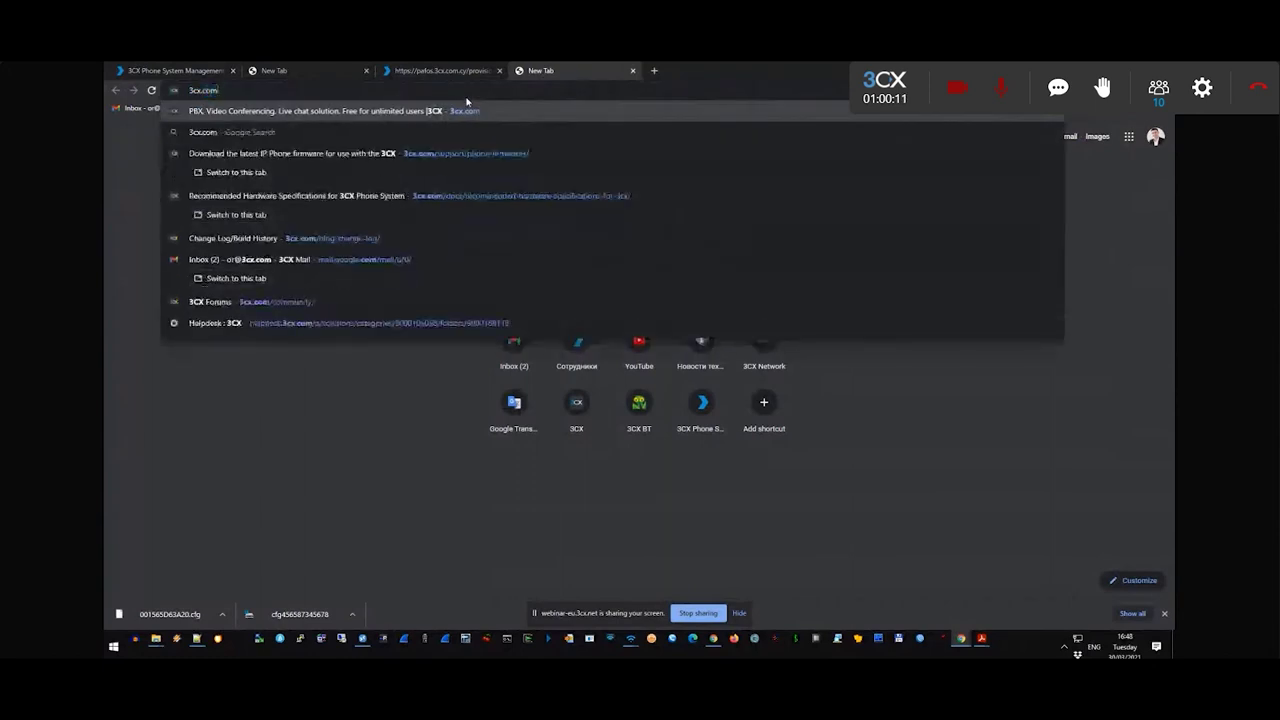
key("Return")
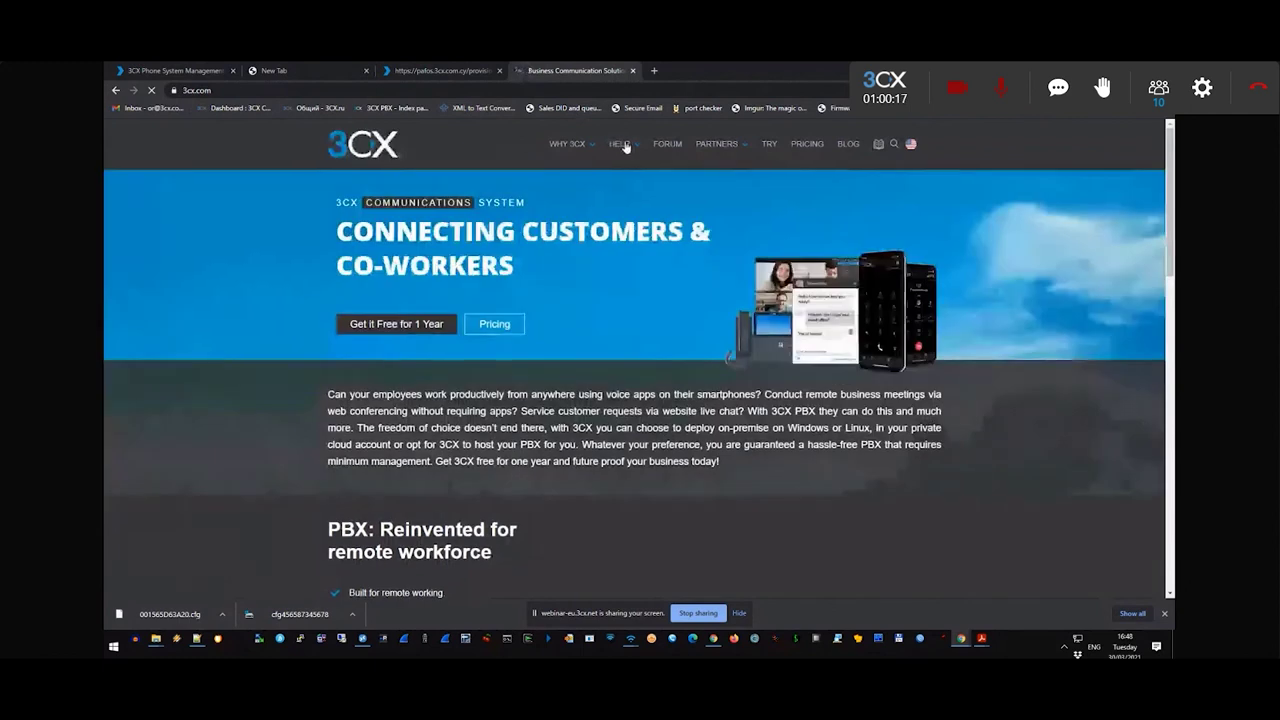
left_click(622, 145)
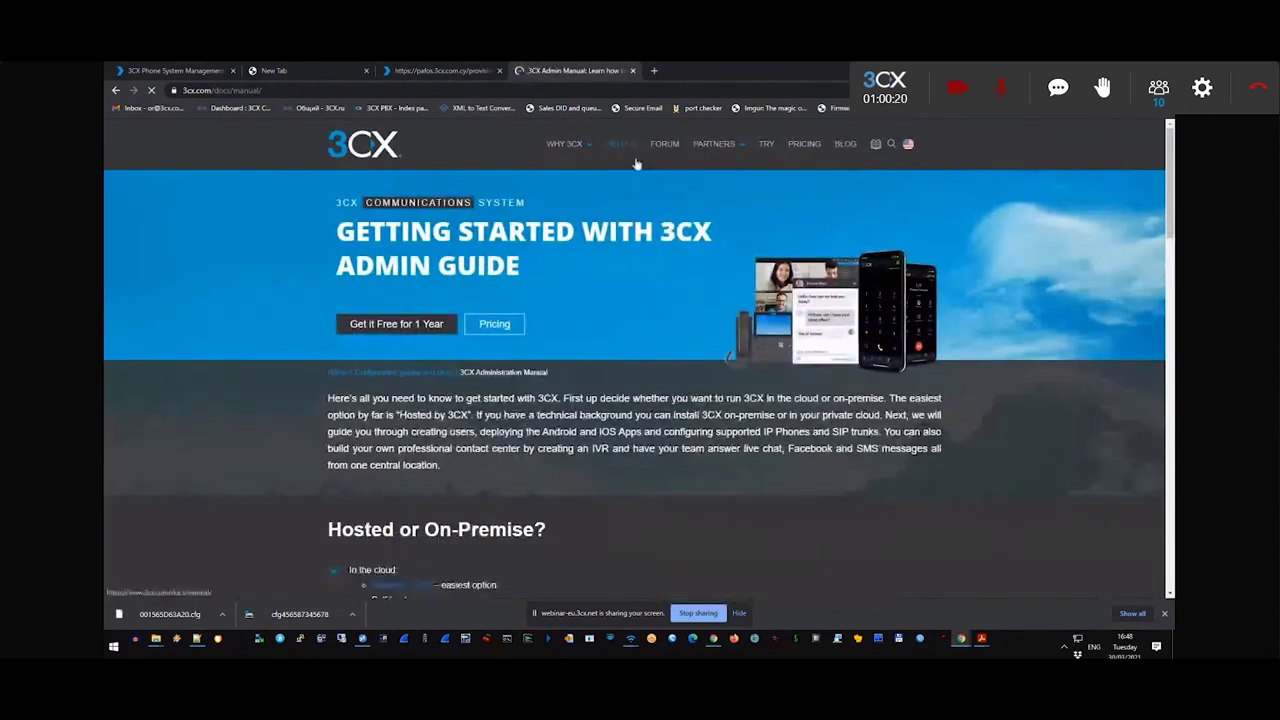
left_click(660, 252)
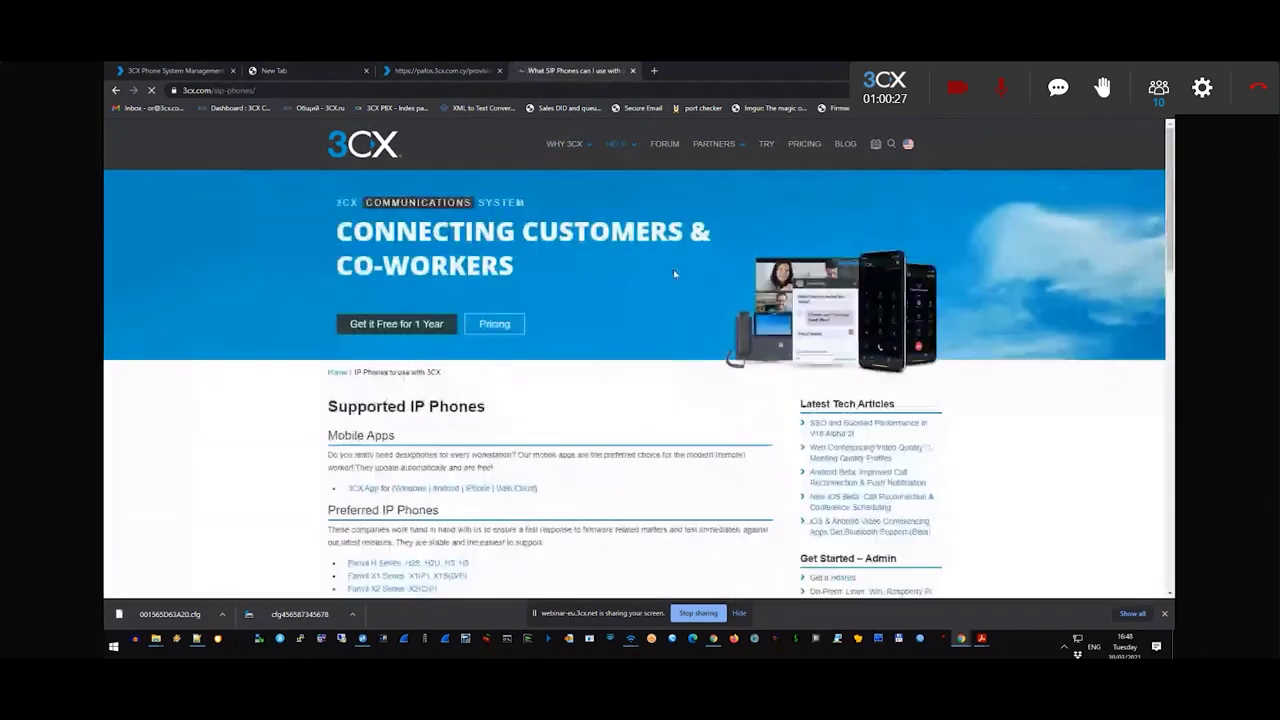
- Find the Legacy & End of Life Phones section and follow its 'here' link
scroll(633, 298, "down", 10)
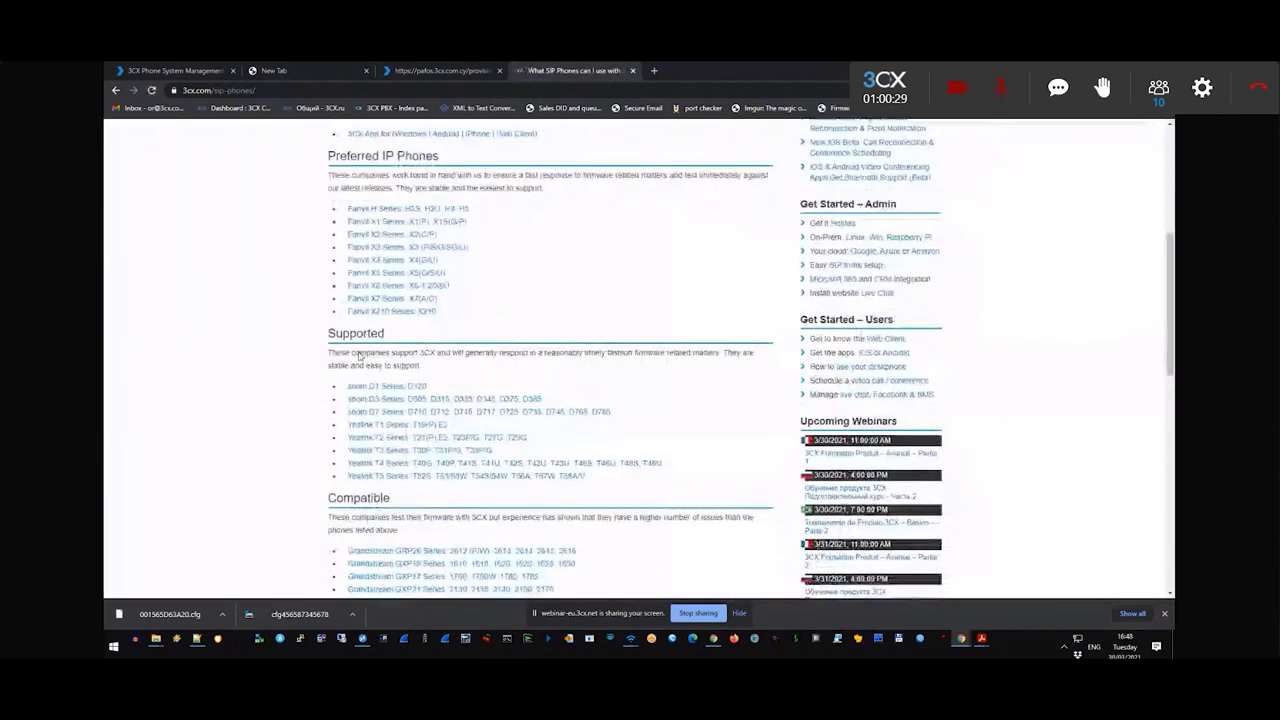
scroll(450, 322, "down", 1)
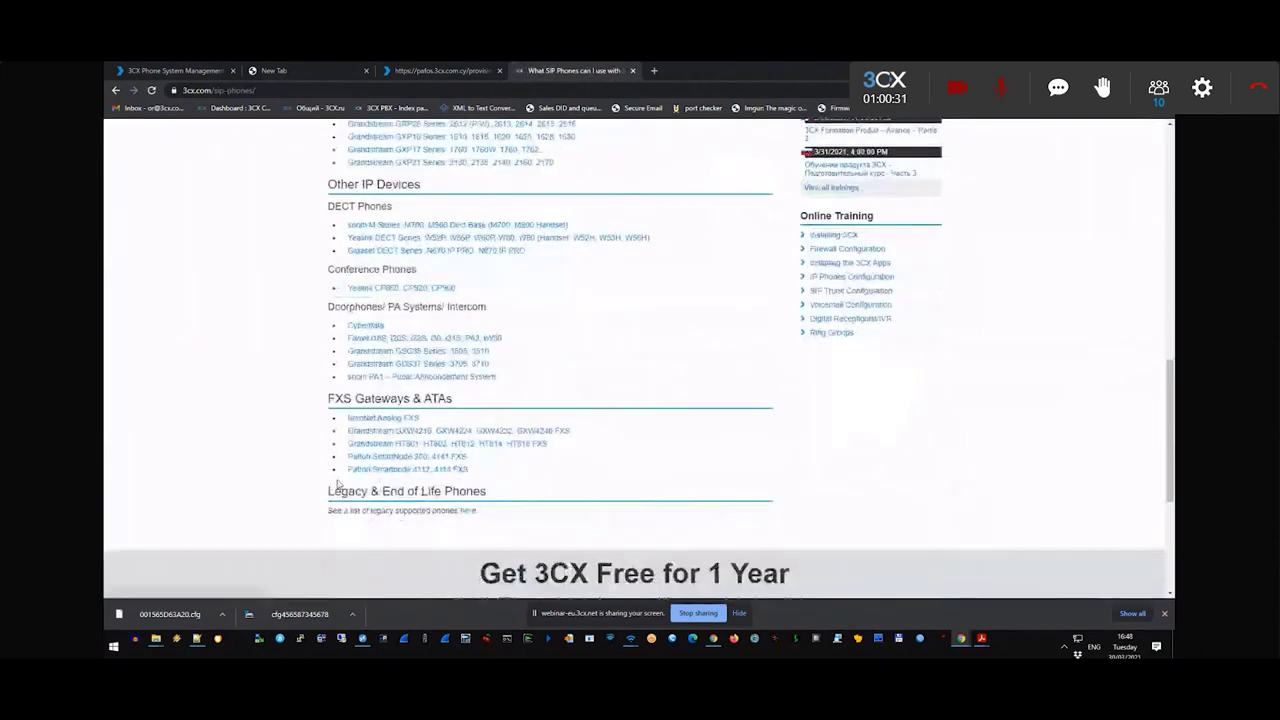
left_click_drag(333, 488, 486, 491)
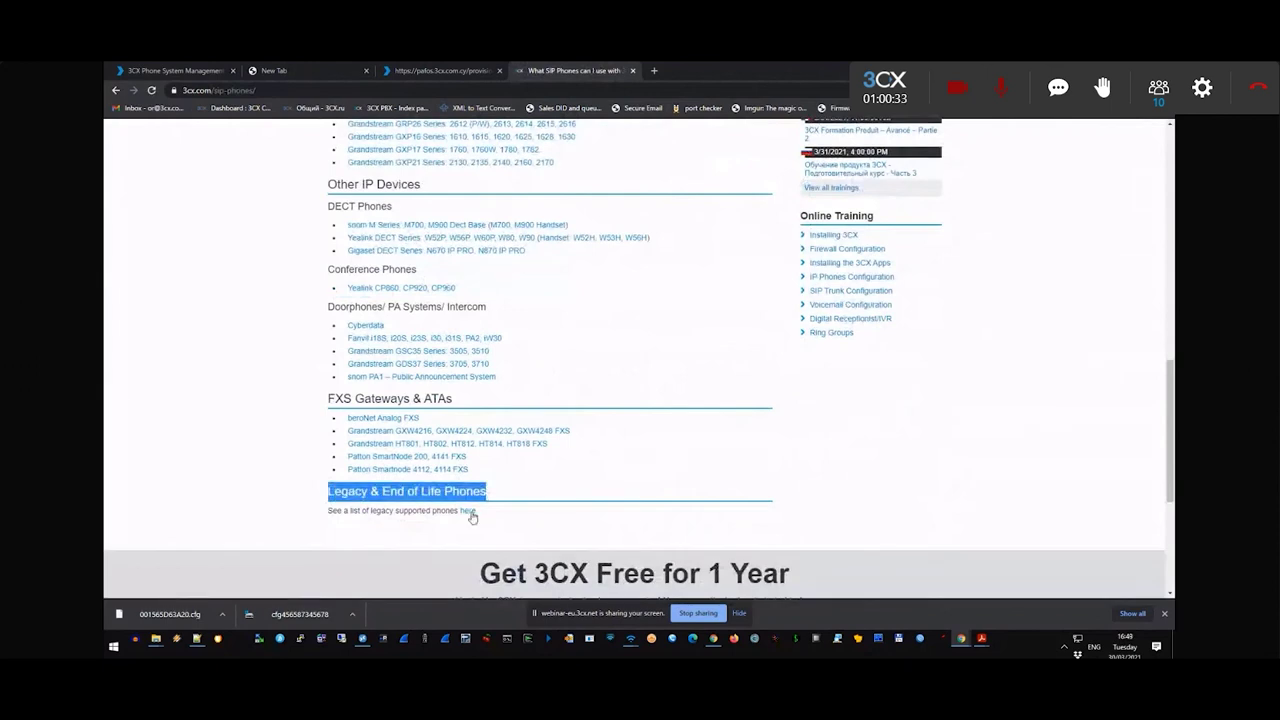
left_click(468, 511)
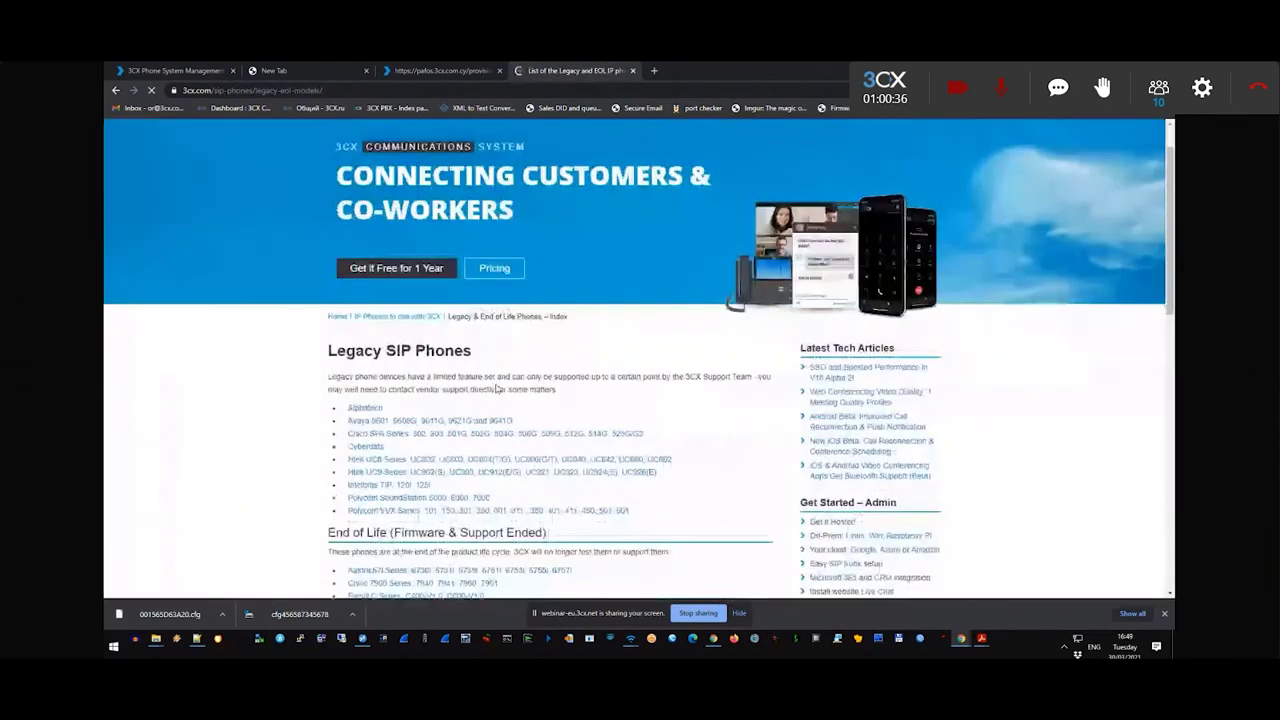
- Open the snom 3 Series guide and mark the end-of-life snom 3xx models
scroll(497, 388, "down", 2)
scroll(506, 330, "down", 1)
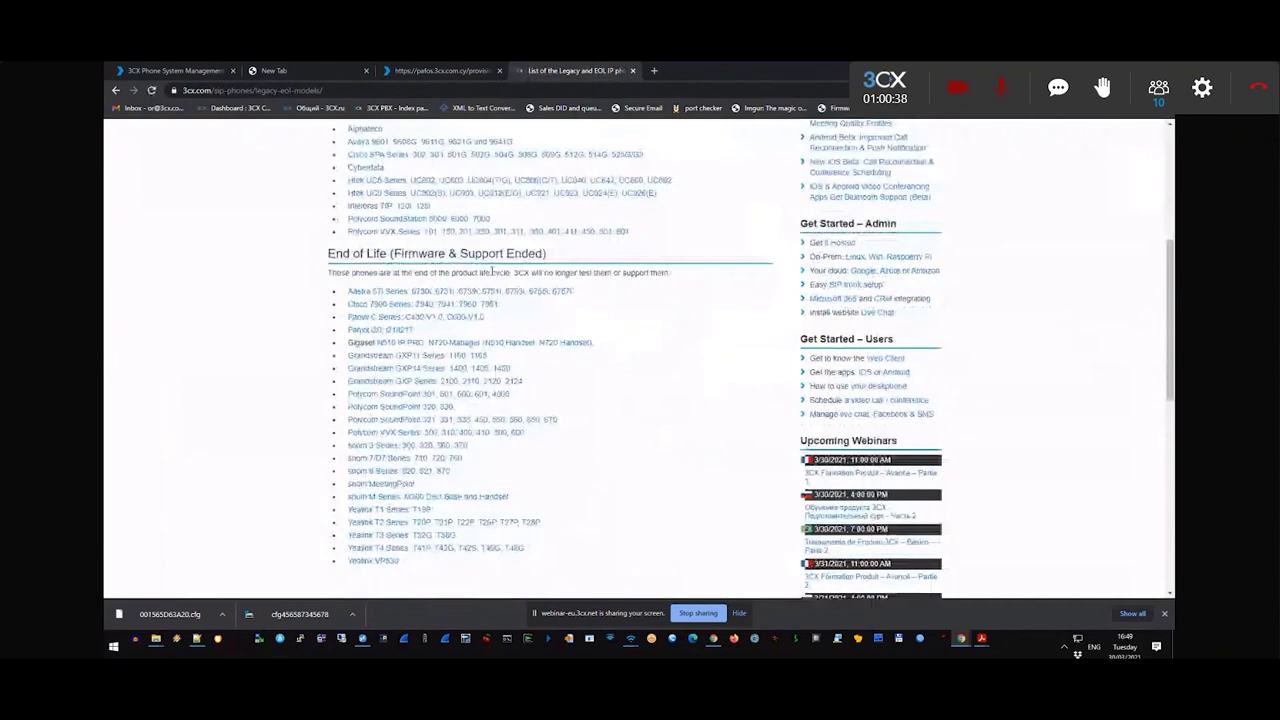
scroll(492, 280, "down", 1)
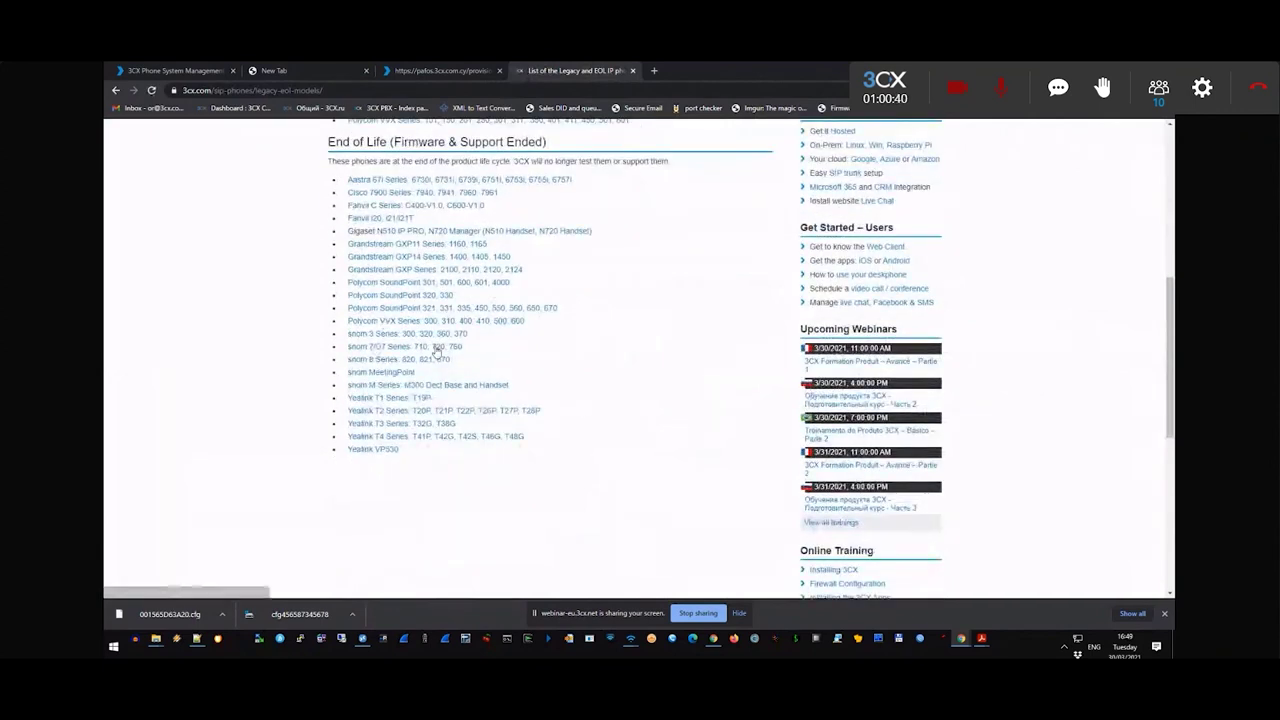
left_click(393, 337)
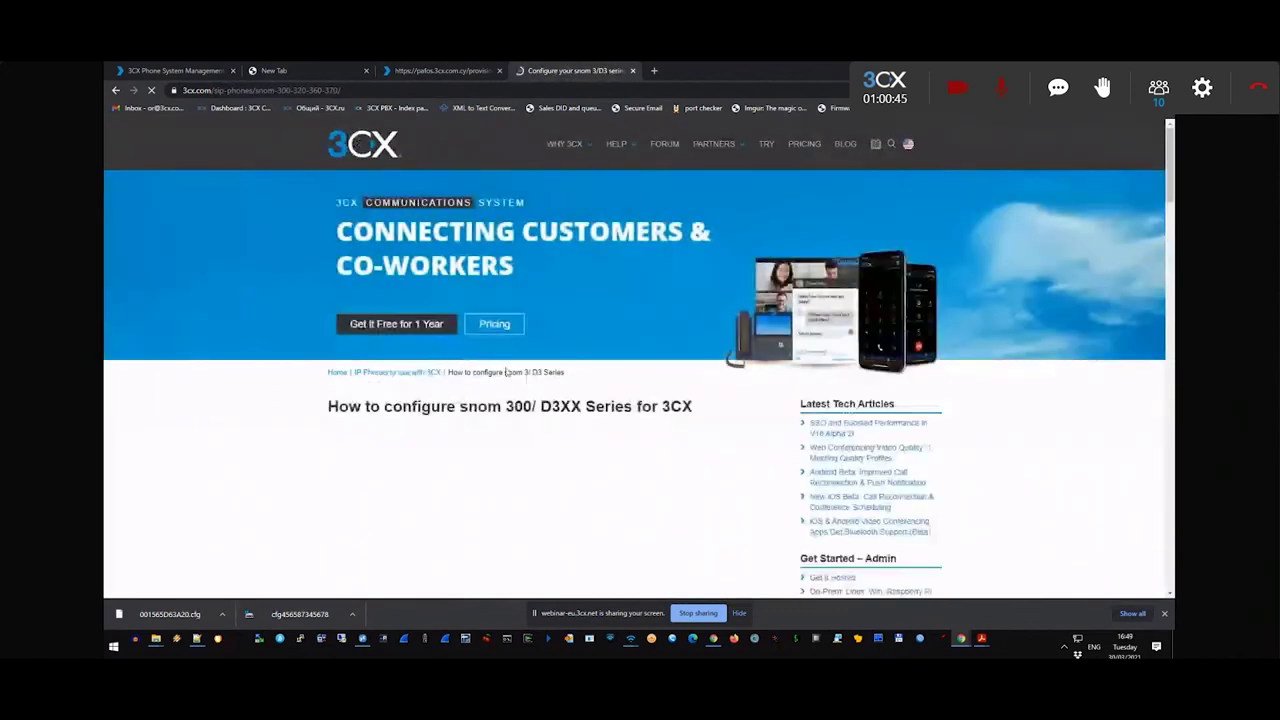
scroll(506, 372, "down", 6)
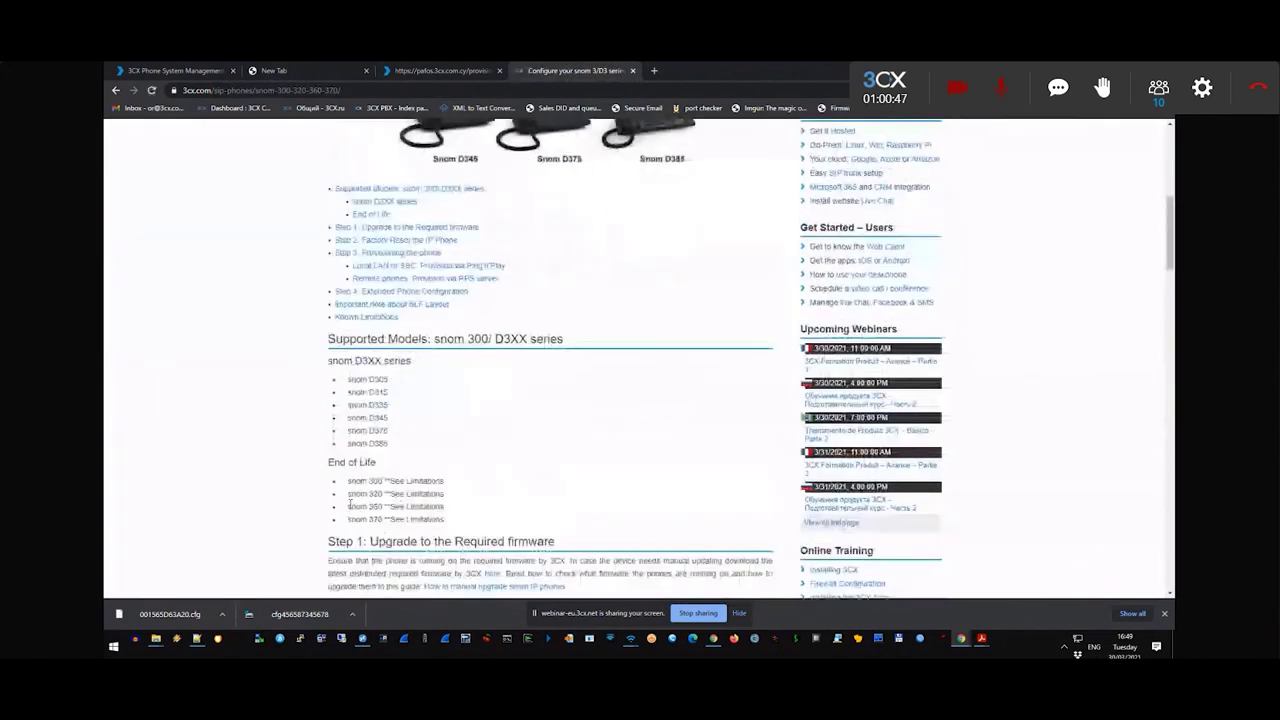
left_click_drag(327, 461, 512, 483)
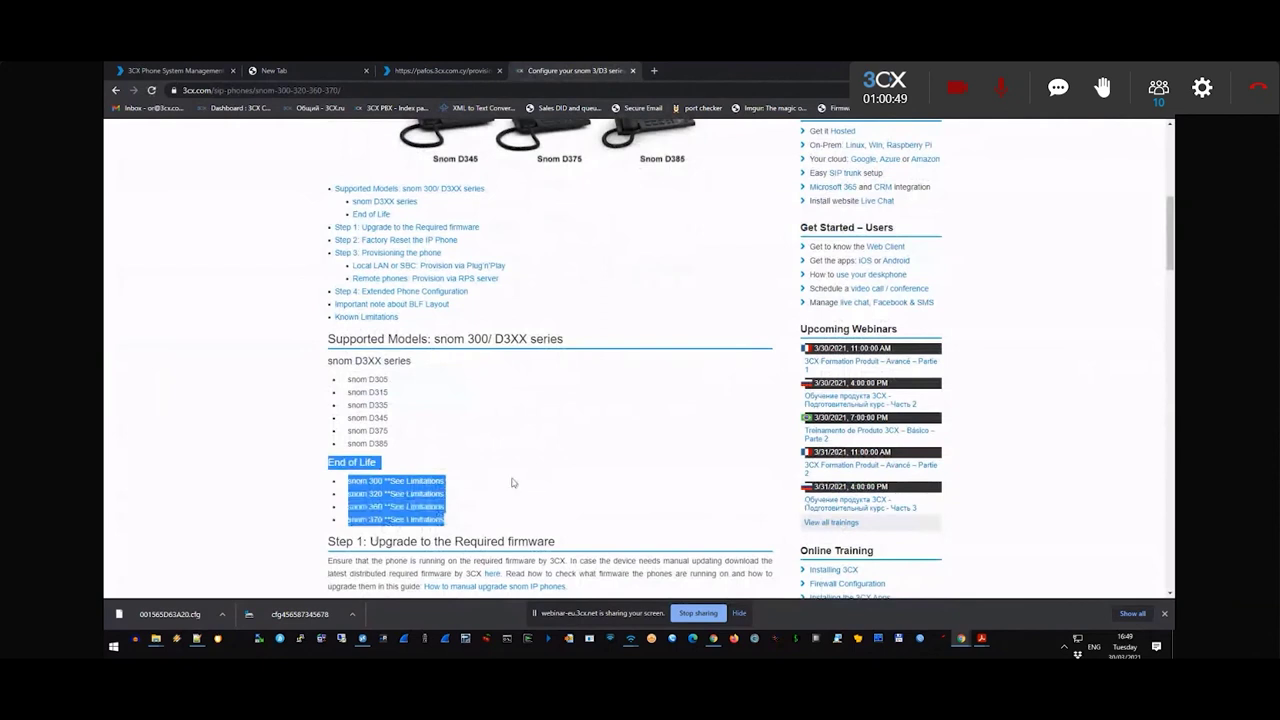
- Highlight the Known Limitations for end-of-life models, then return to the management console
scroll(512, 483, "down", 20)
left_click_drag(328, 351, 431, 356)
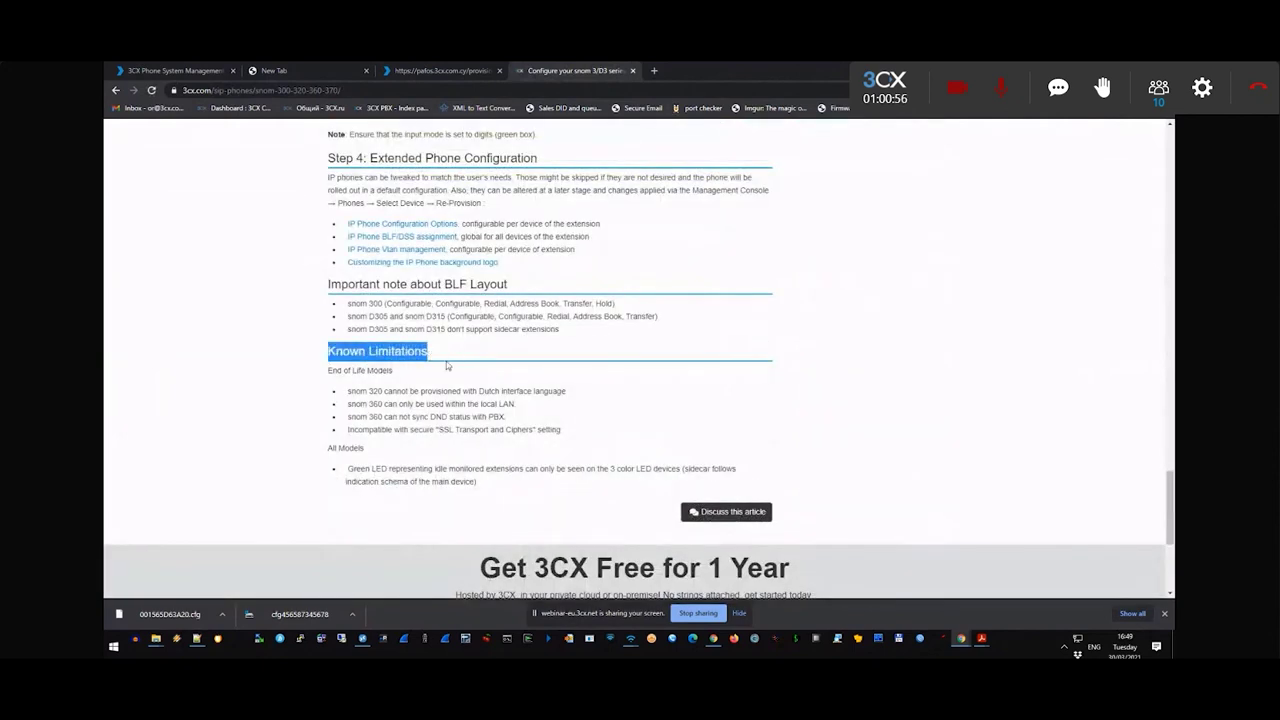
left_click(443, 355)
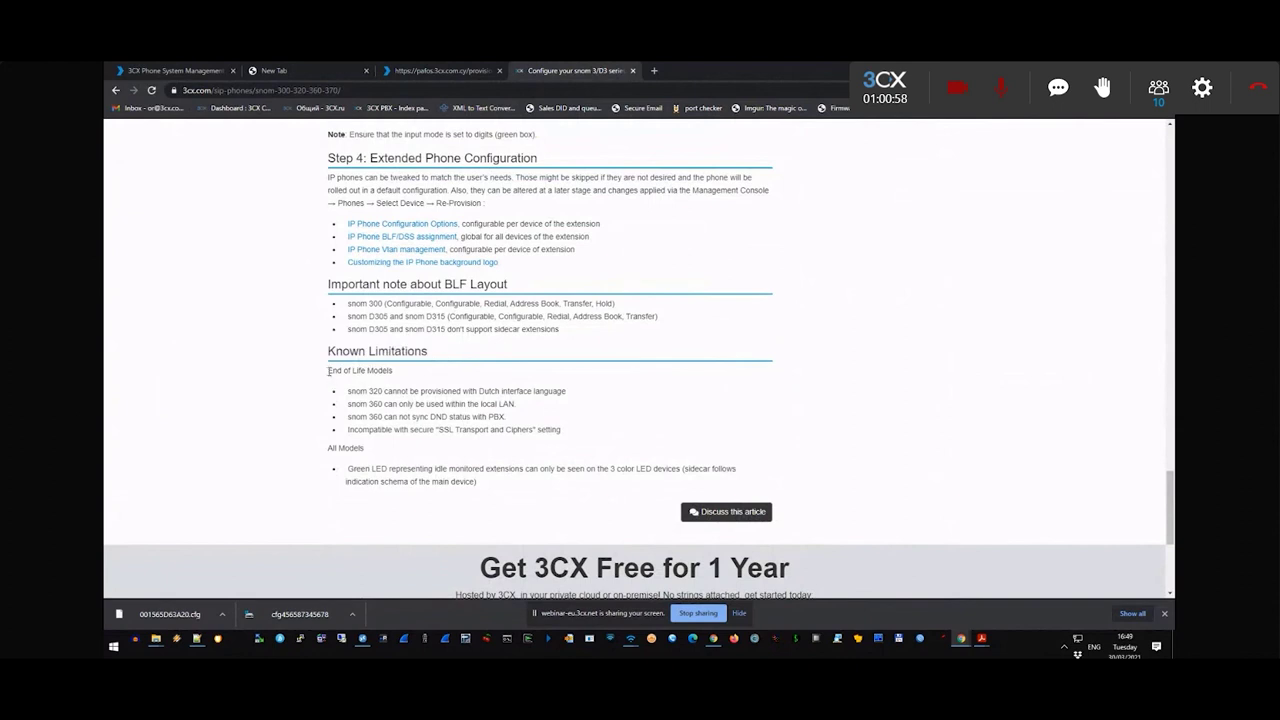
left_click_drag(329, 370, 391, 370)
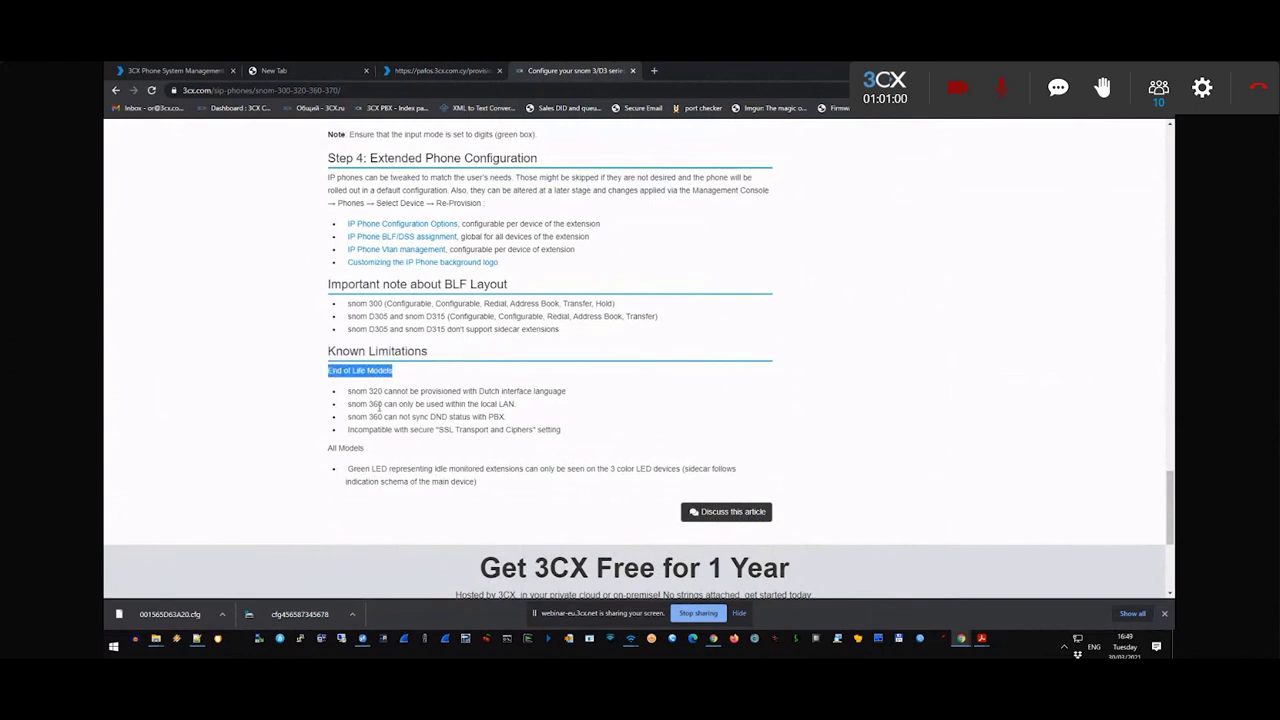
left_click_drag(348, 391, 563, 430)
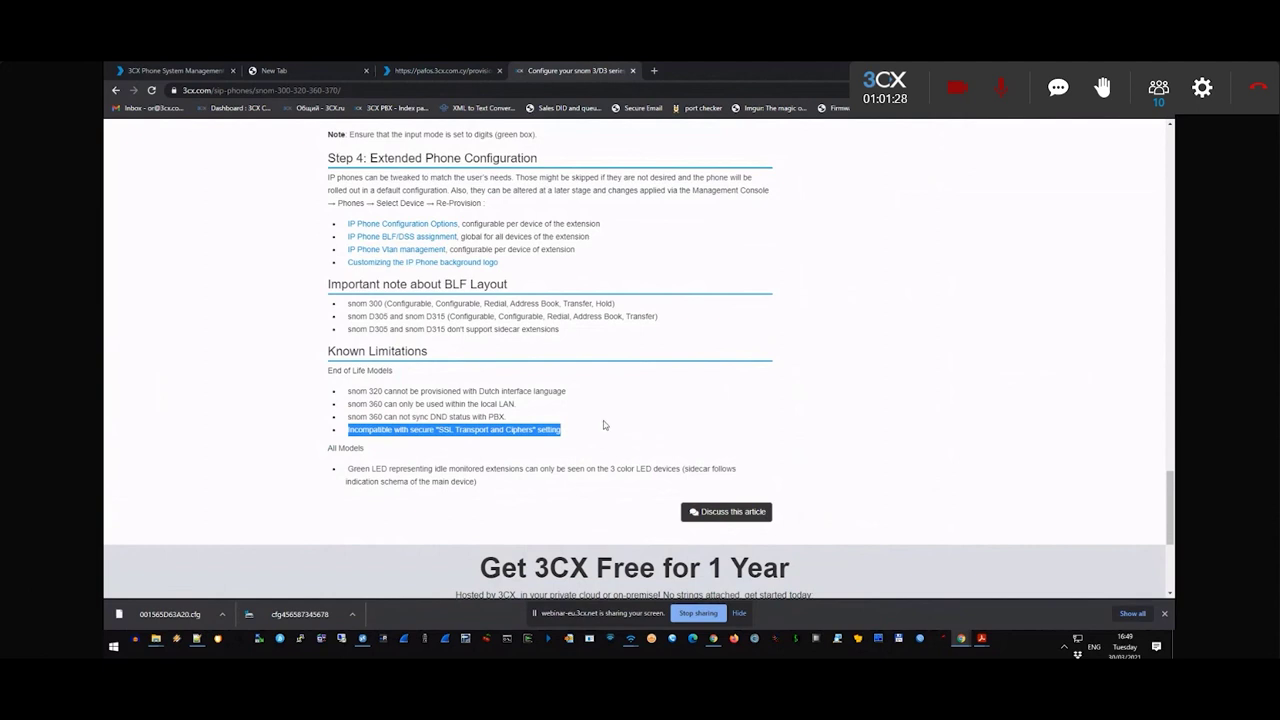
left_click(176, 71)
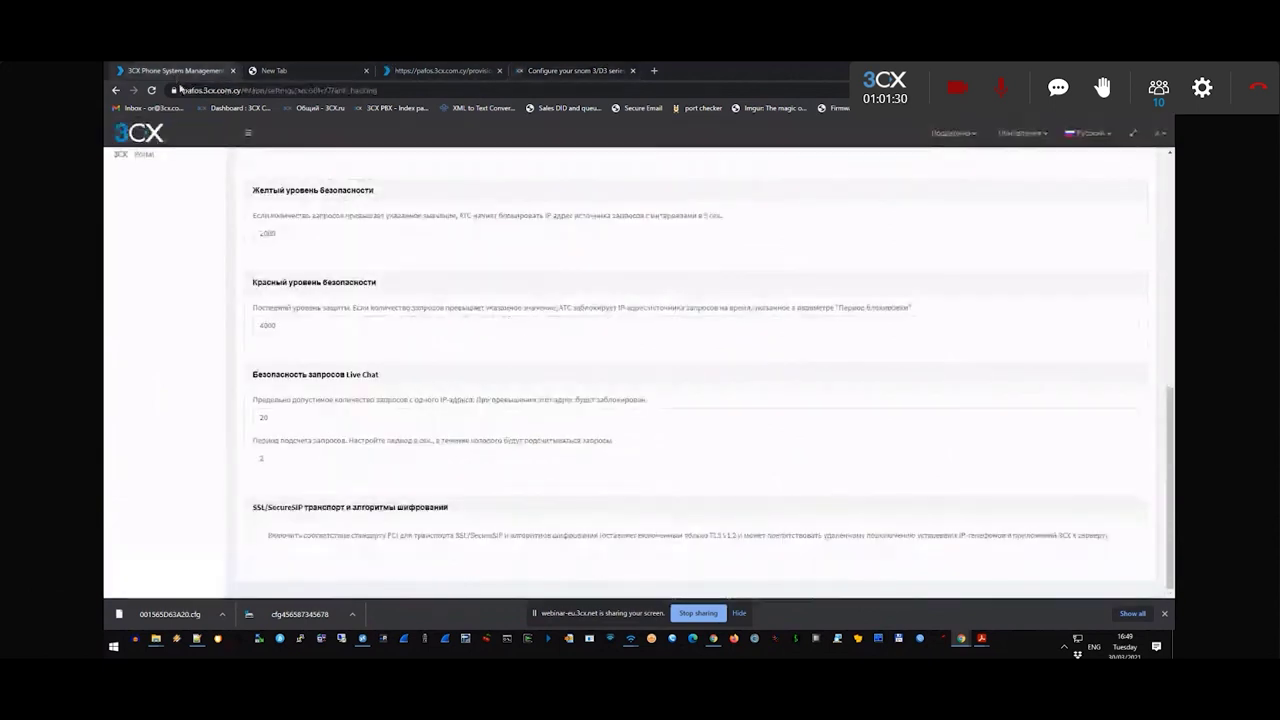
left_click(259, 537)
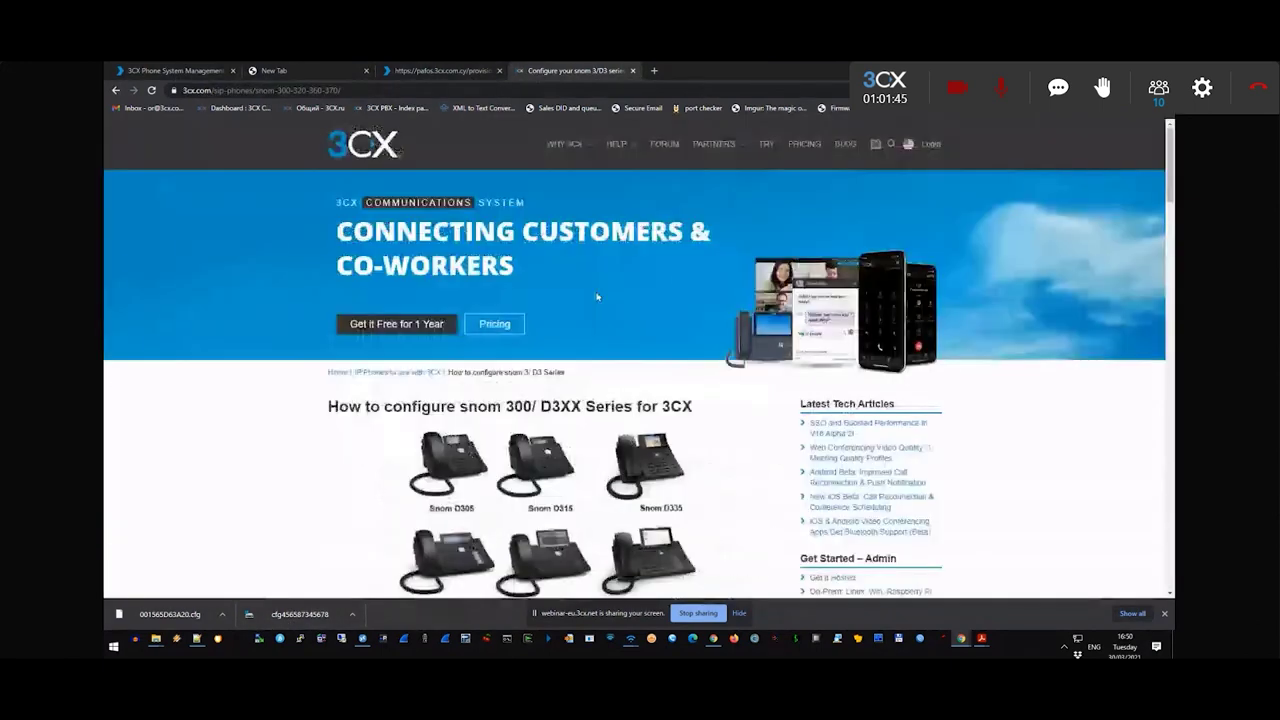
key("ctrl+1")
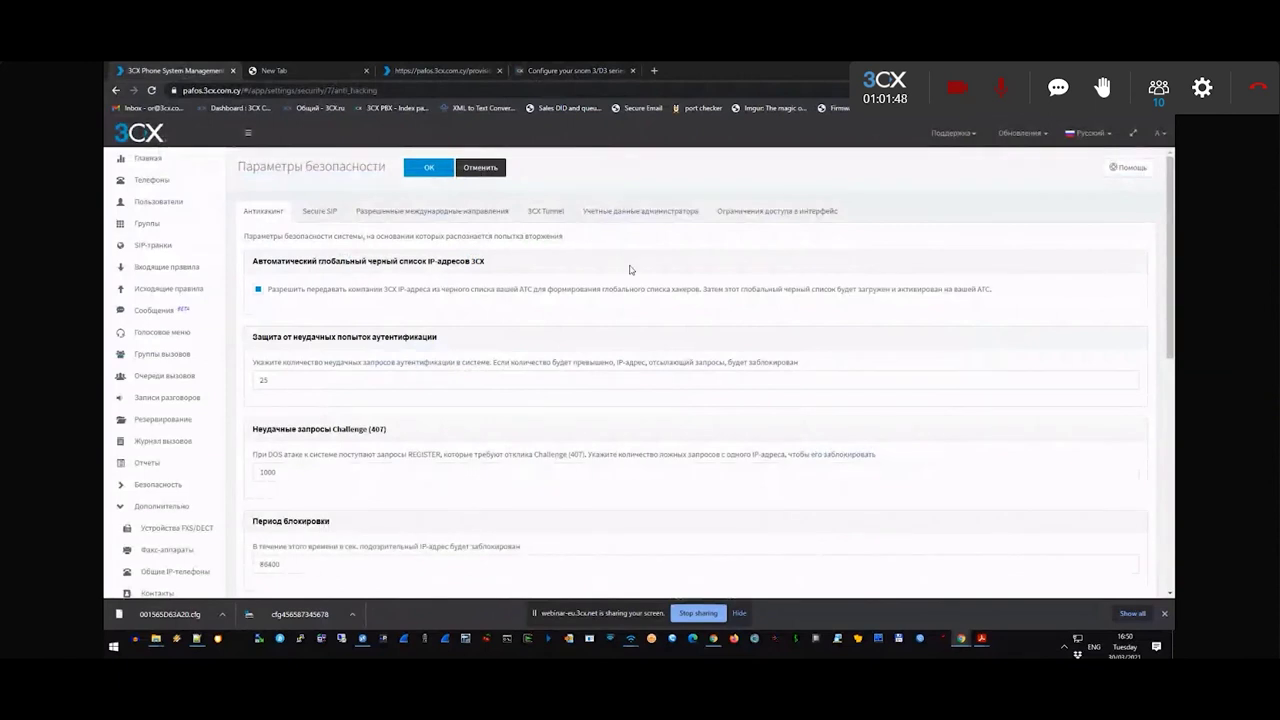